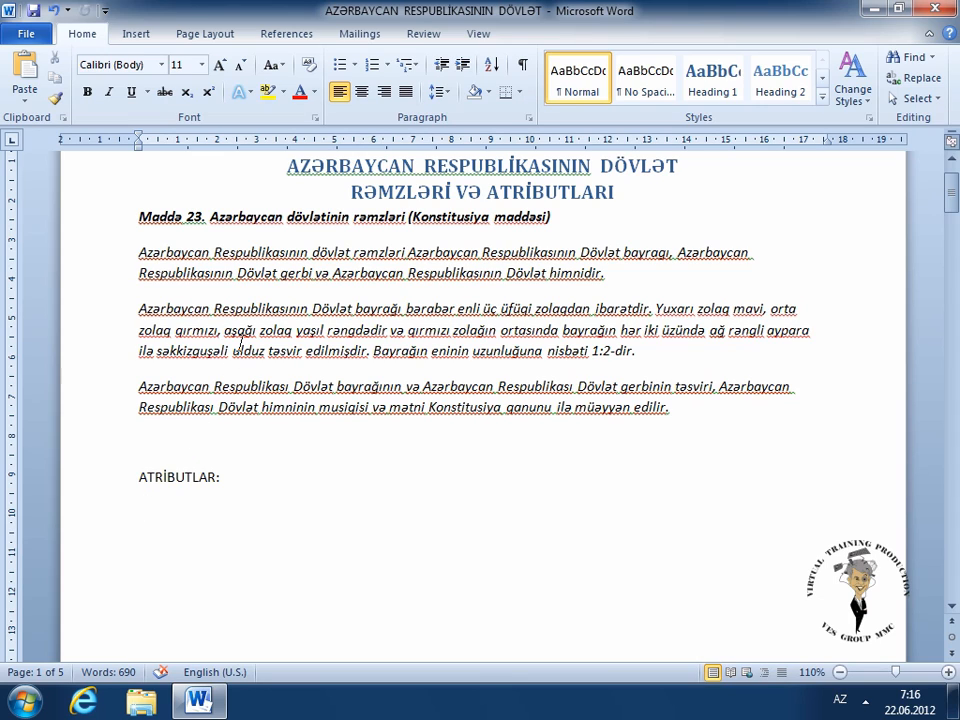
Step: Start a bulleted list under "ATRİBUTLAR:" with the first item "Azərbaycan Respublikasının Konstitusiyası"
click(340, 66)
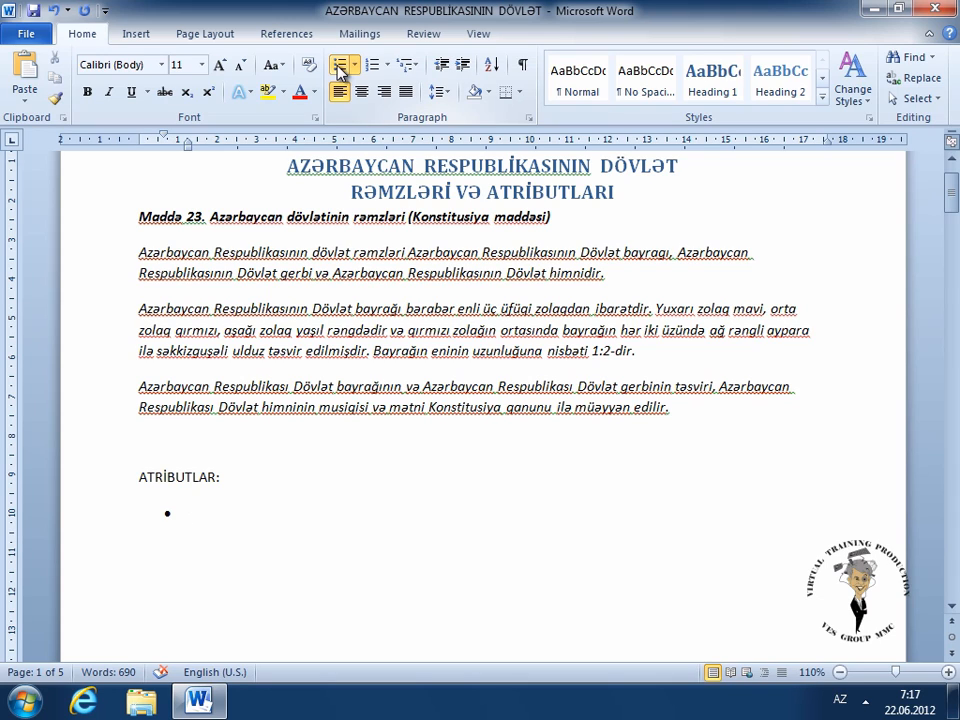
text(Az)
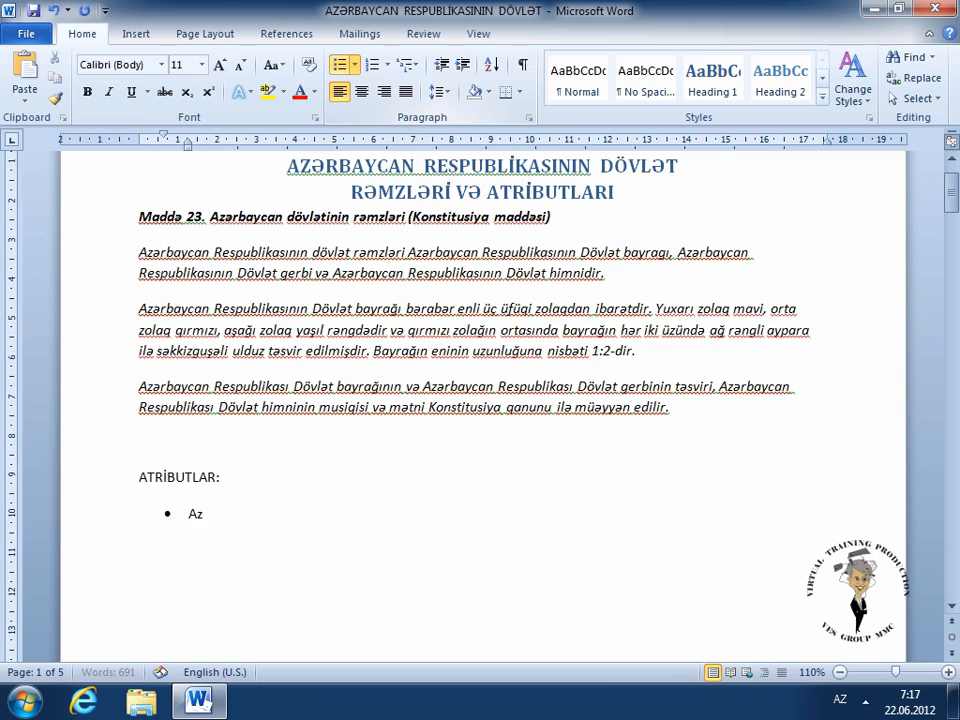
text(ərbaycan Resp)
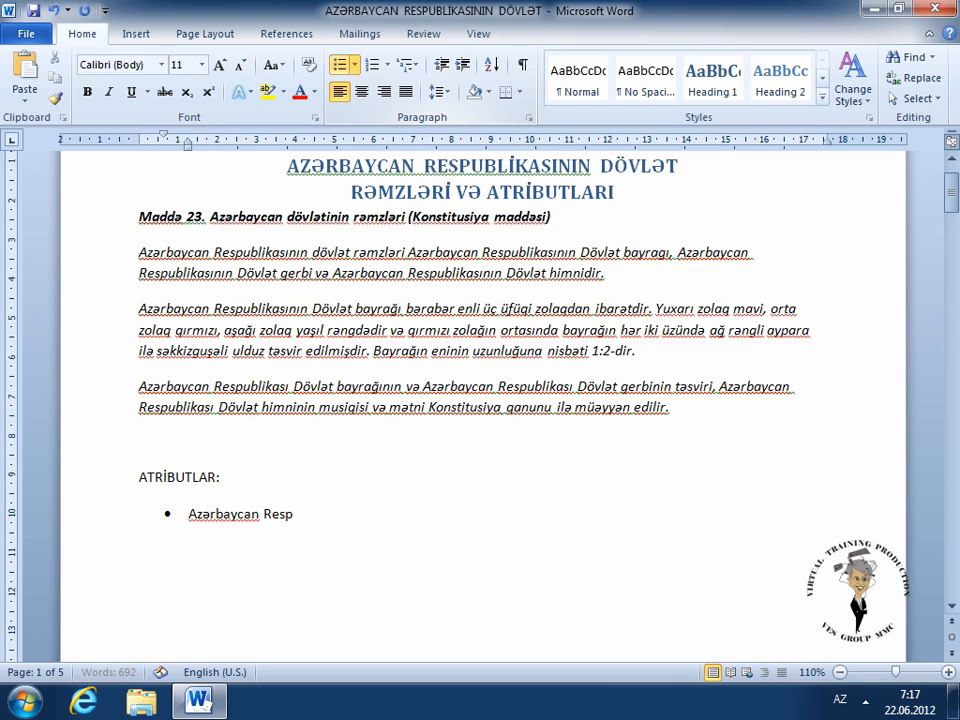
text(ublikası)
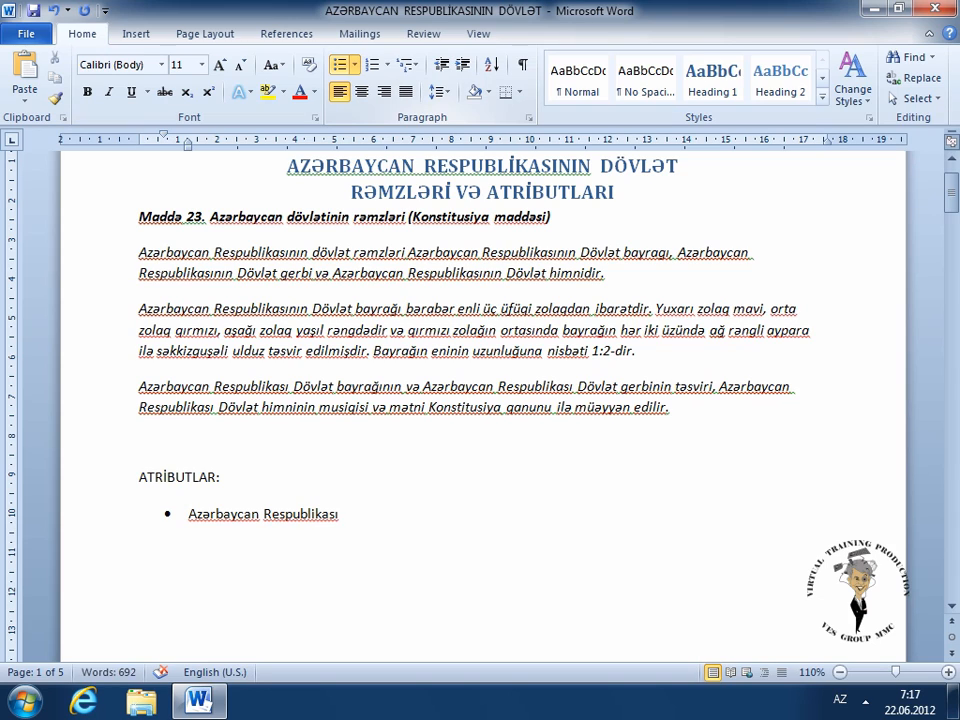
text(nın Konstitusiyası)
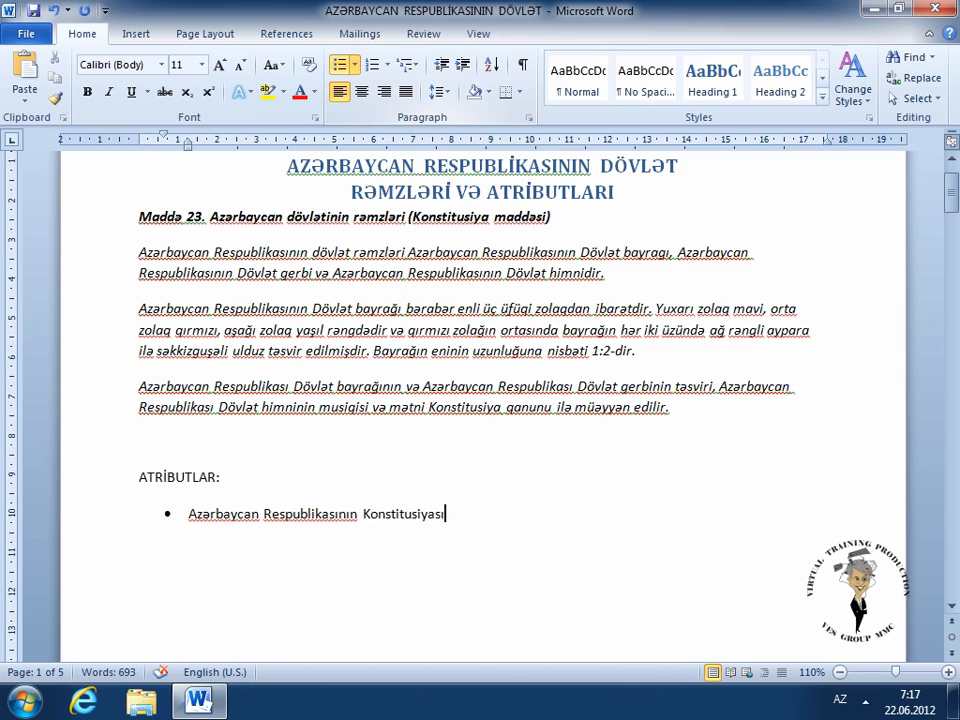
key(Return)
Step: Add "Azərbaycan Respublikasının Dövlət Dili" as the second bullet item
text(Azə)
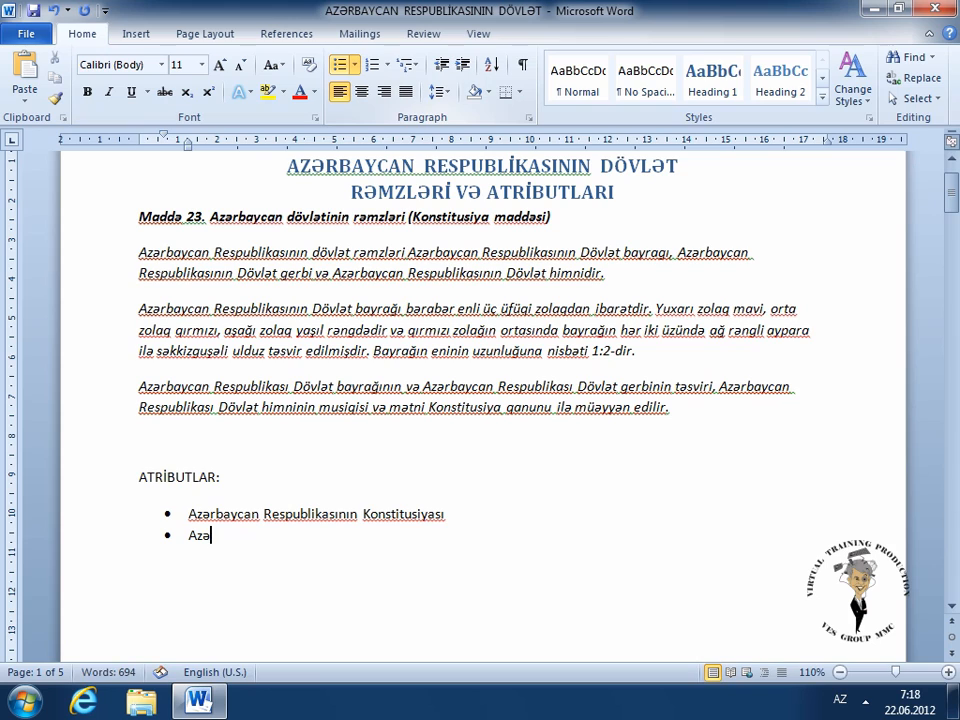
text(rbayca)
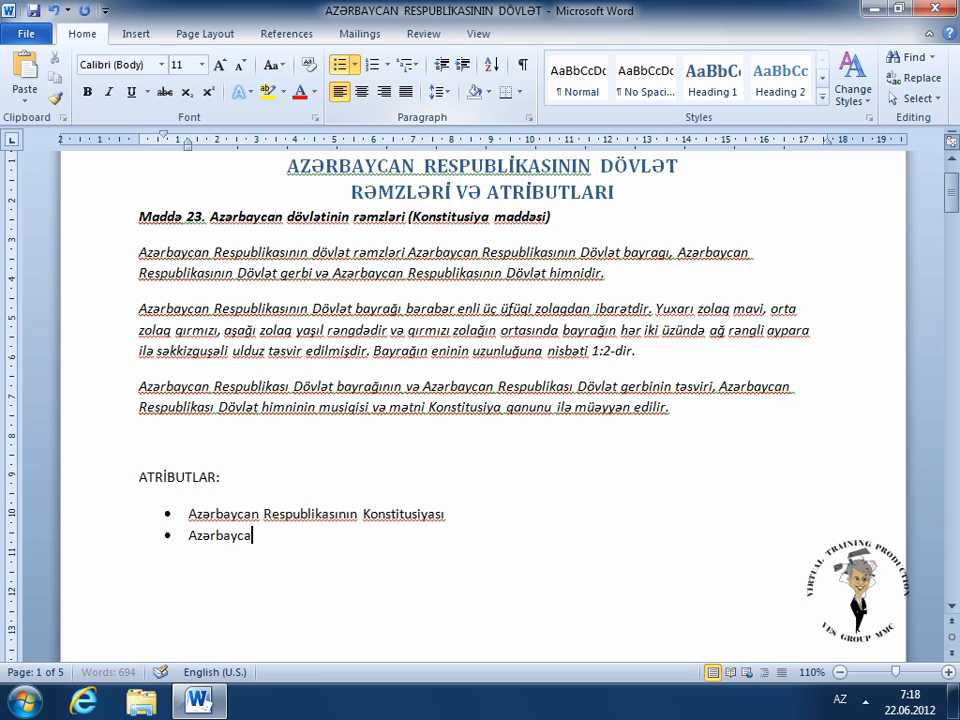
text(n Res)
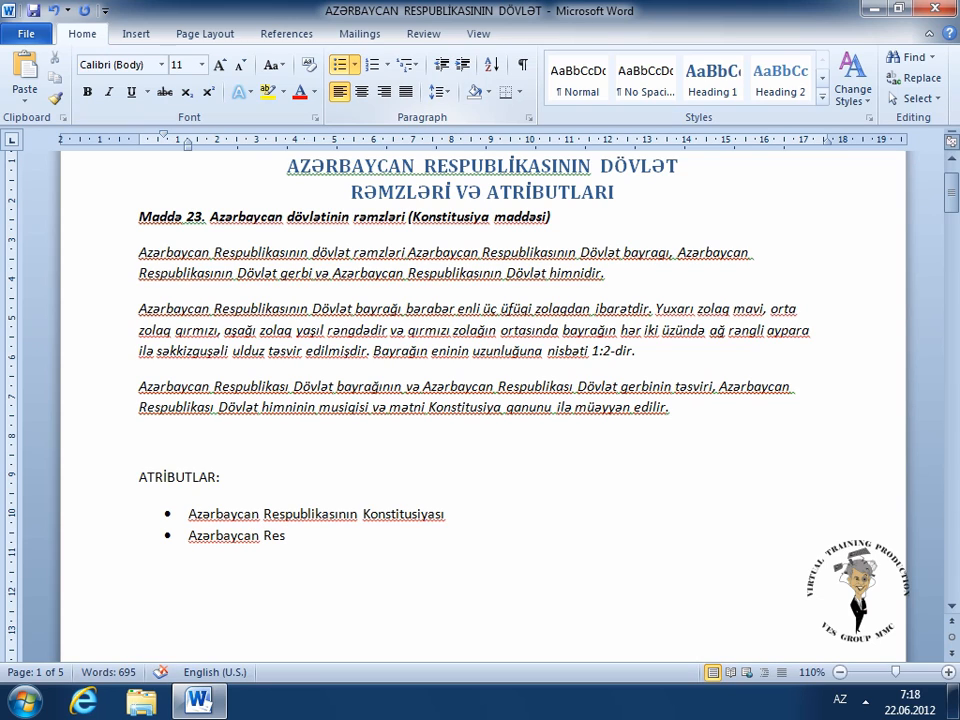
text(publikasını)
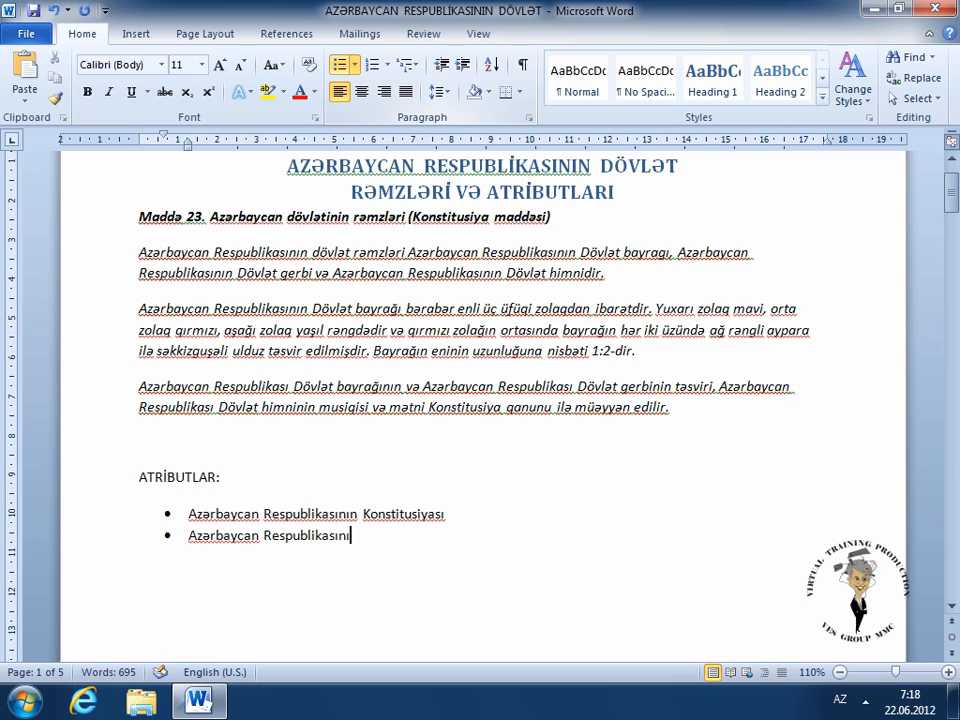
text(n Dövl)
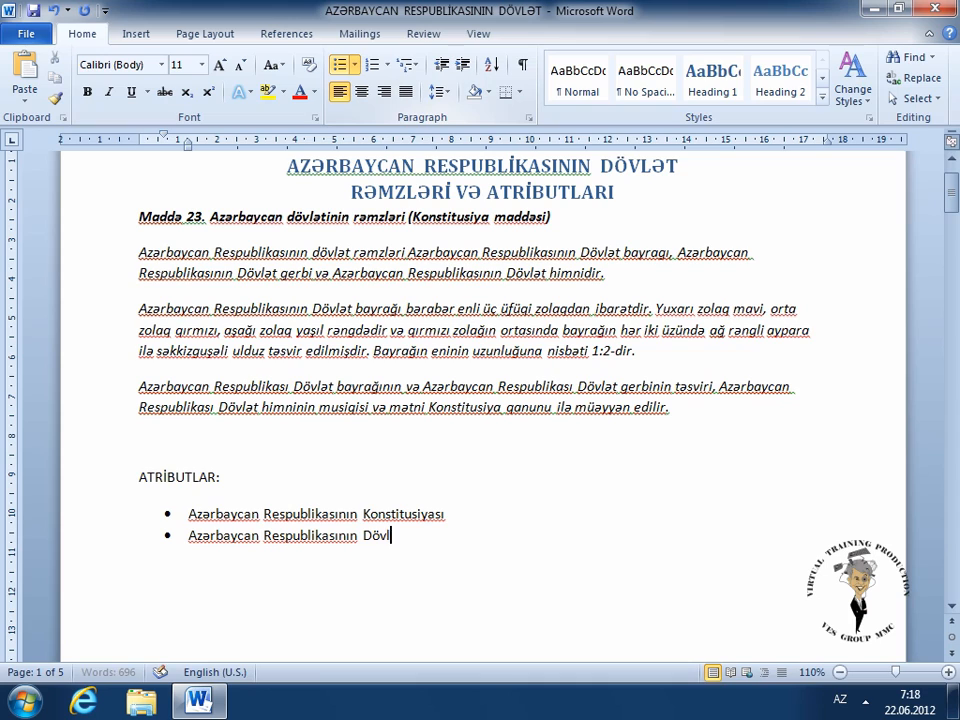
text(ət Dili)
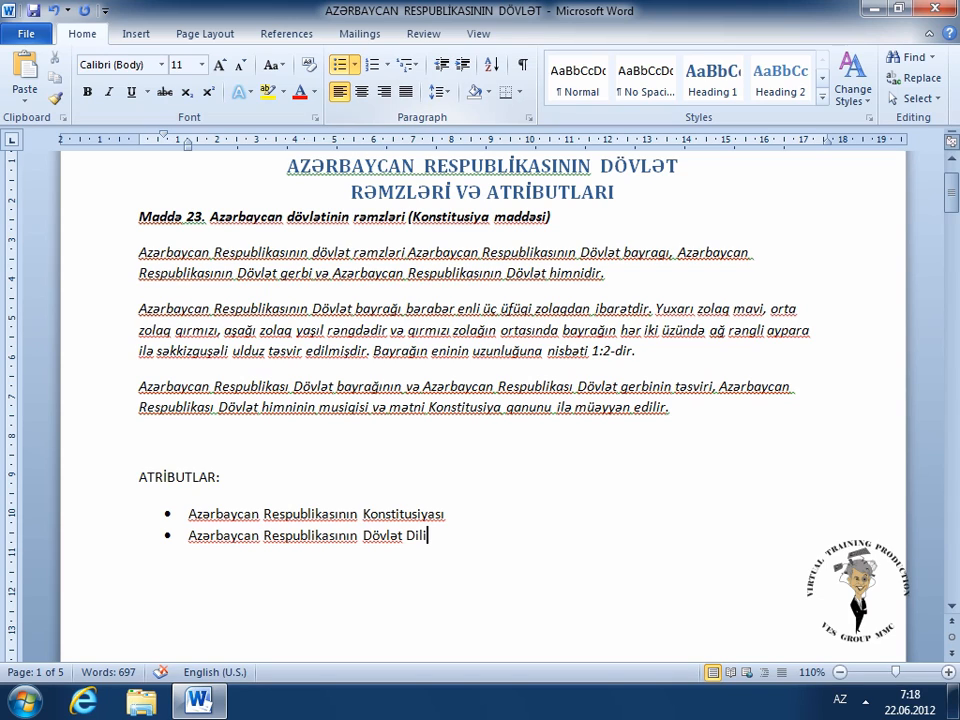
key(Return)
Step: Add bullet items "Din", "Azərbaycan Respublikasının pul vahidi", "Azərbaycan Respublikasının paytaxti" and "Orden və medallar", and end the bulleted list
text(D)
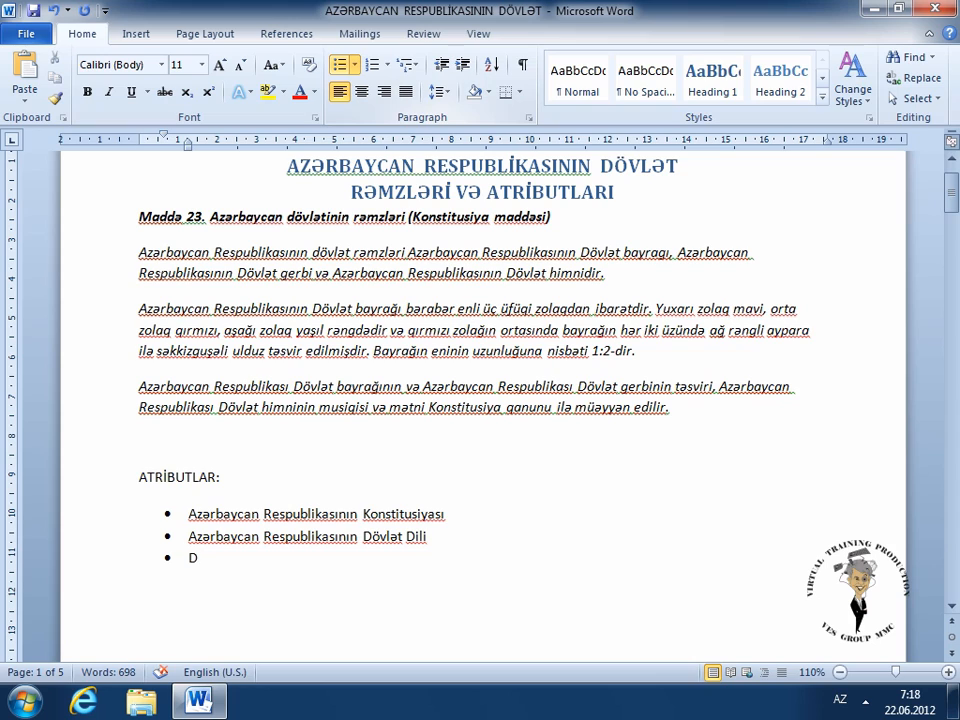
text(in)
key(Return)
text(Azərb)
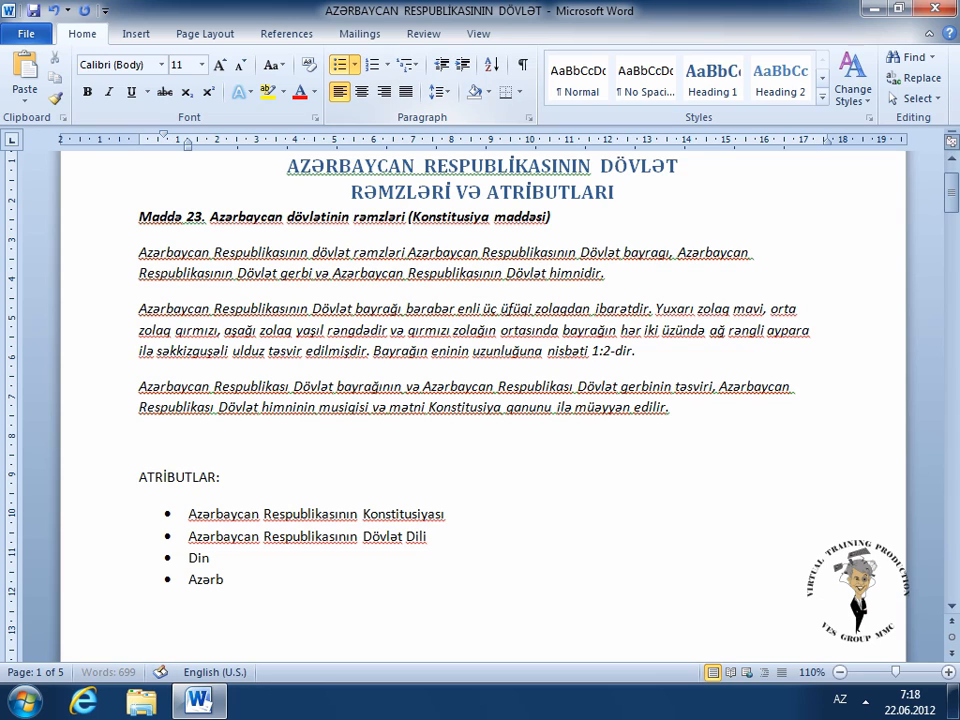
text(aycan Respublikasının pul vahidi)
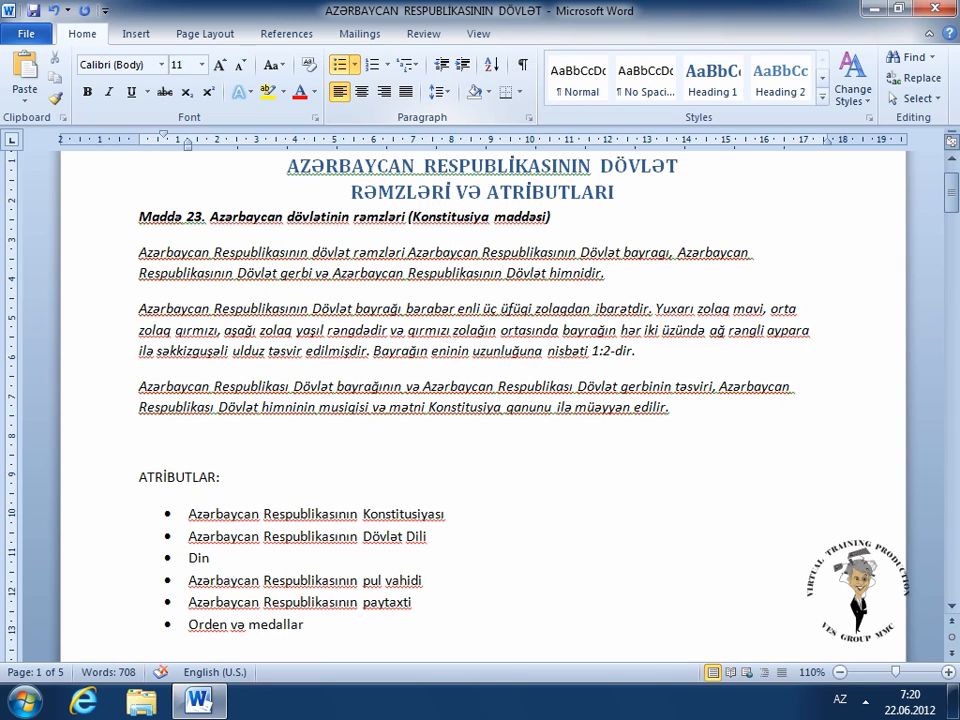
key(Return)
click(341, 66)
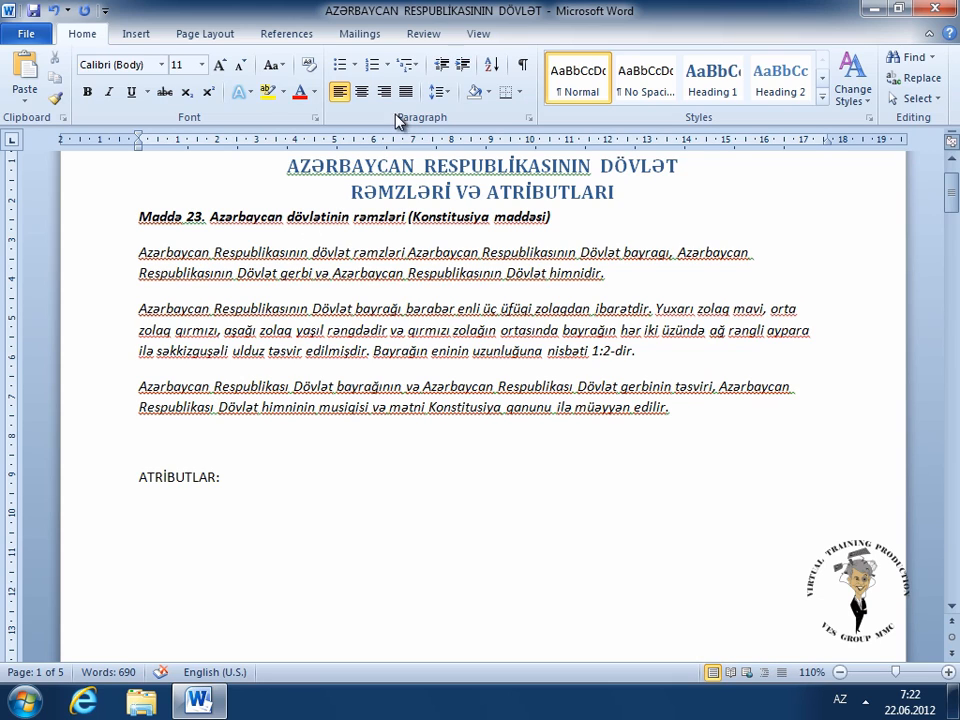
Step: Start a numbered list in 1) style under "ATRİBUTLAR:" with the first item "Azərbaycan Respublikasının Konstitusiyası"
click(372, 67)
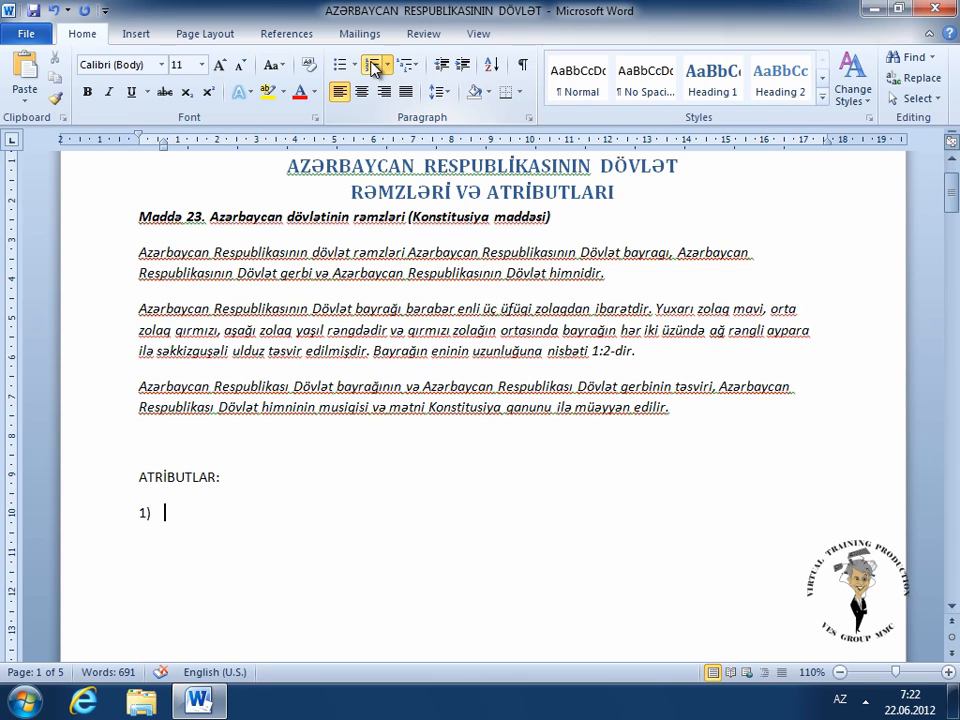
text(Azərbaycan Res)
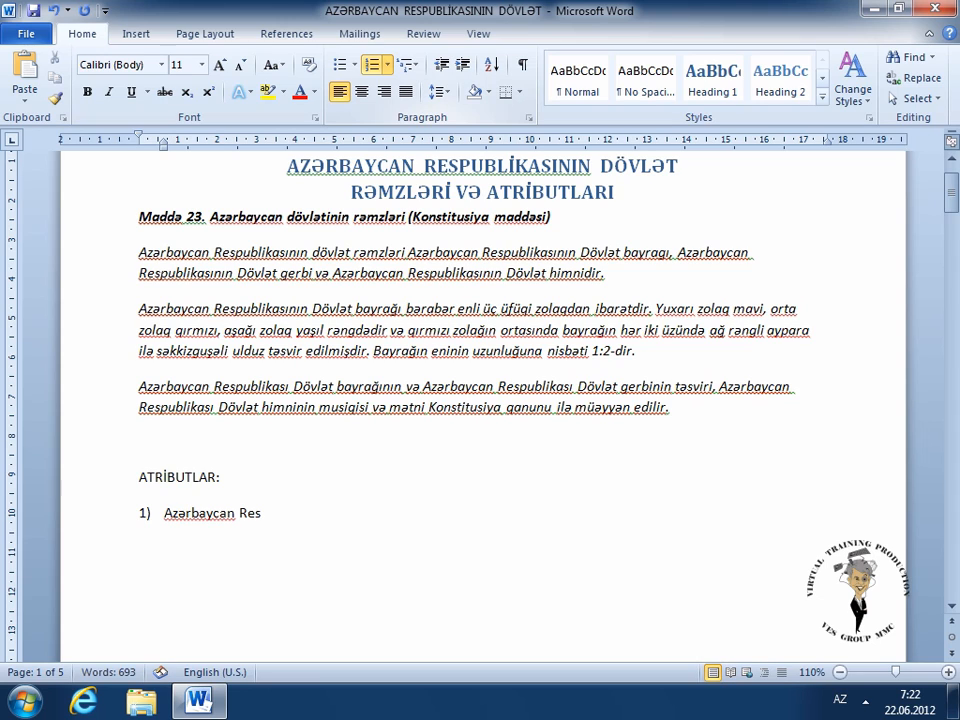
text(publikasının )
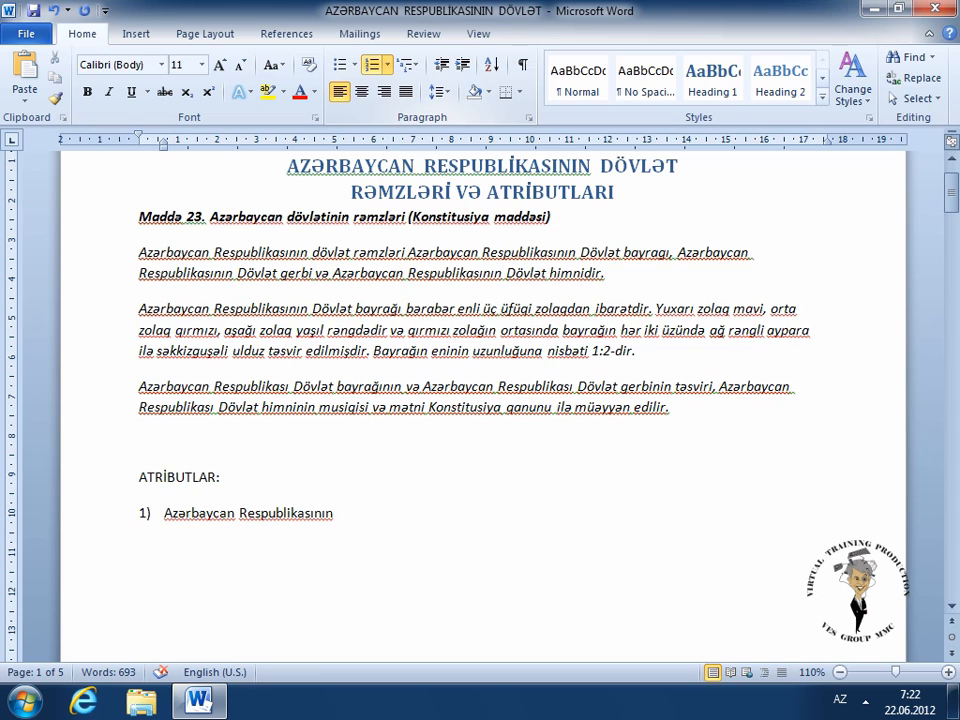
text(Konstitu)
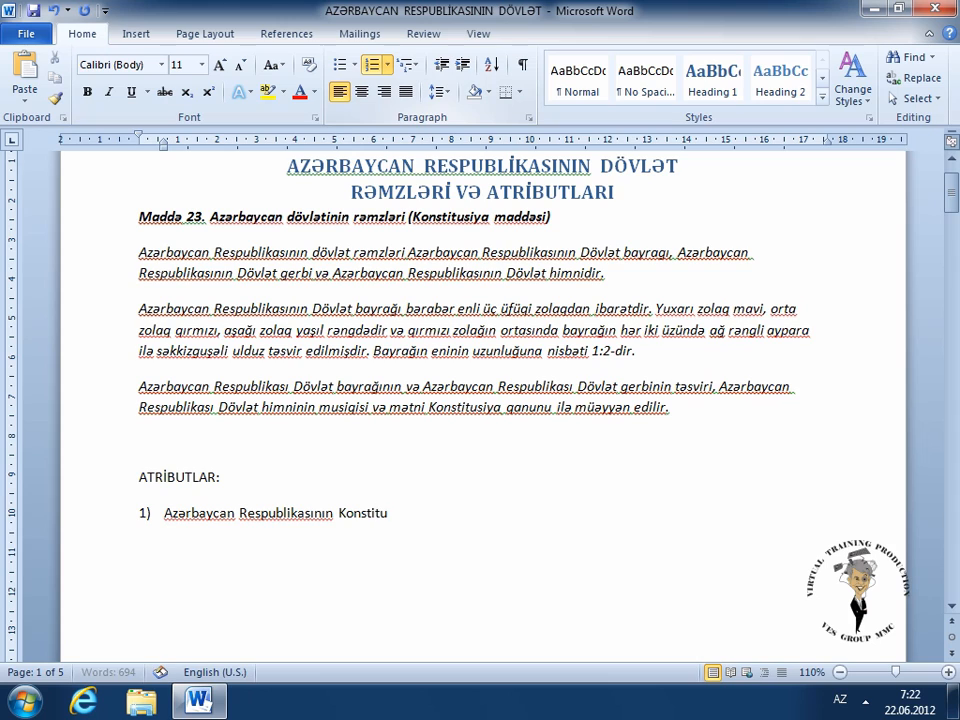
text(siyası)
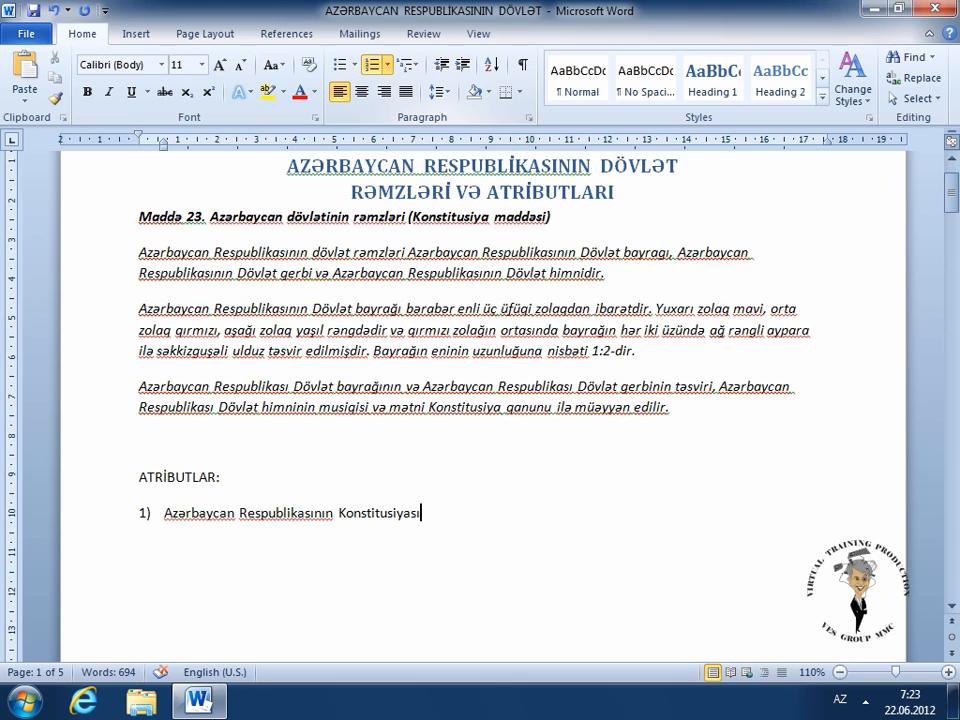
key(Return)
Step: Add "Azərbaycan Respublikasının Dövlət Dili" as the second numbered item
text(Az)
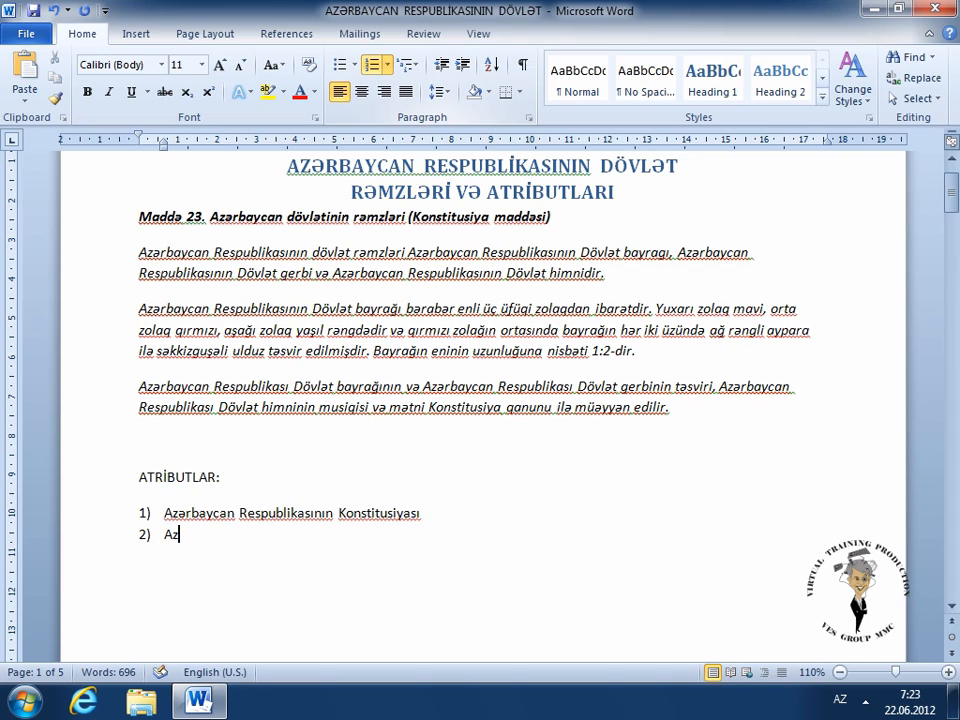
text(ərbaycan R)
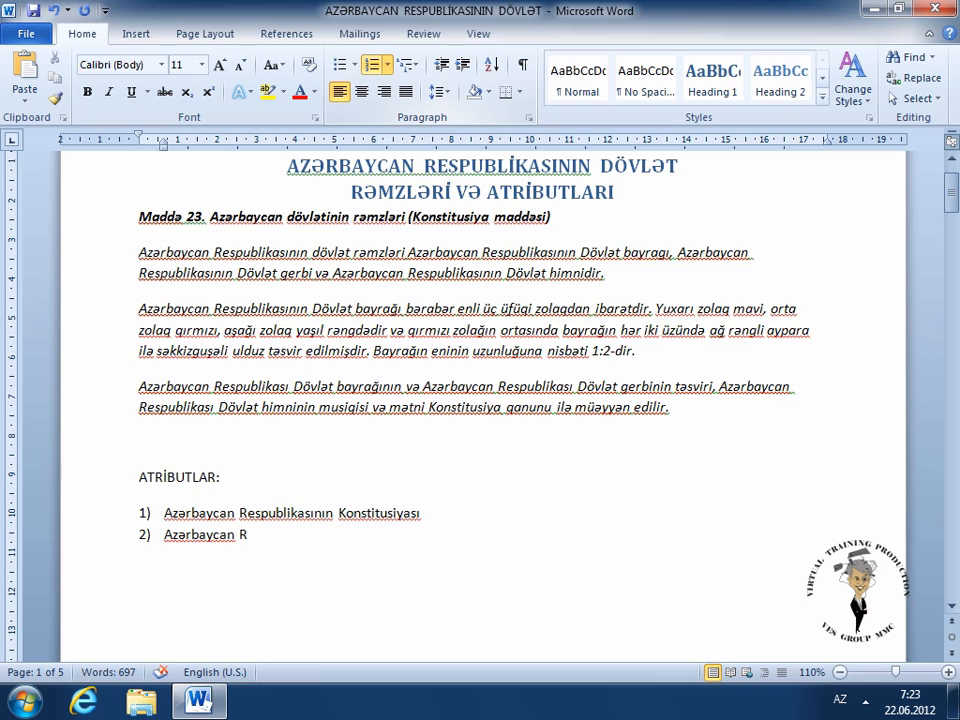
text(espublikas)
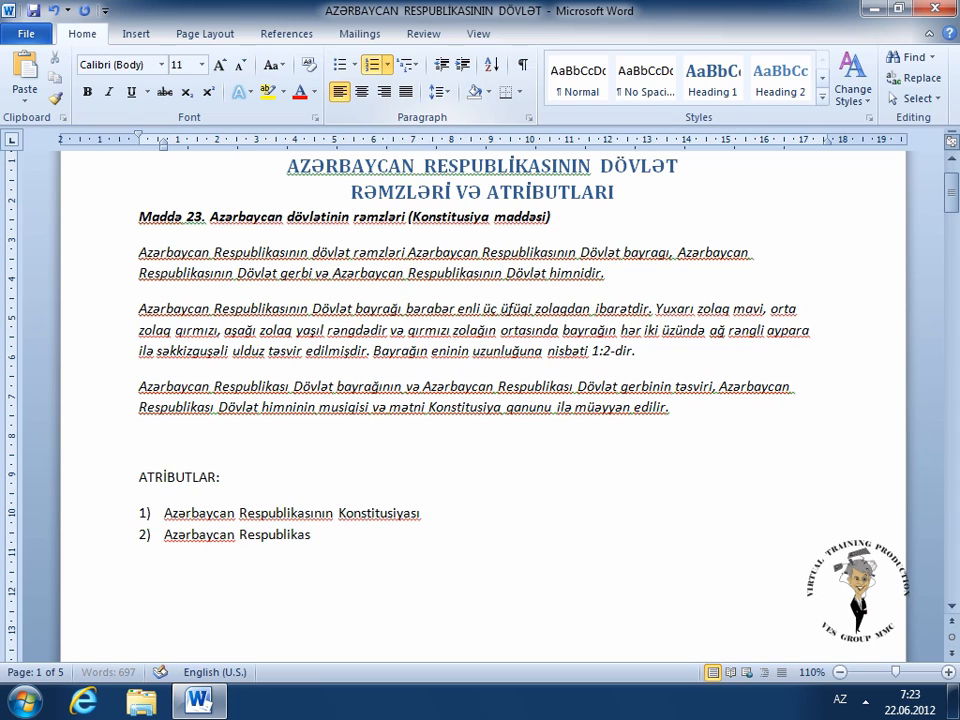
text(ının)
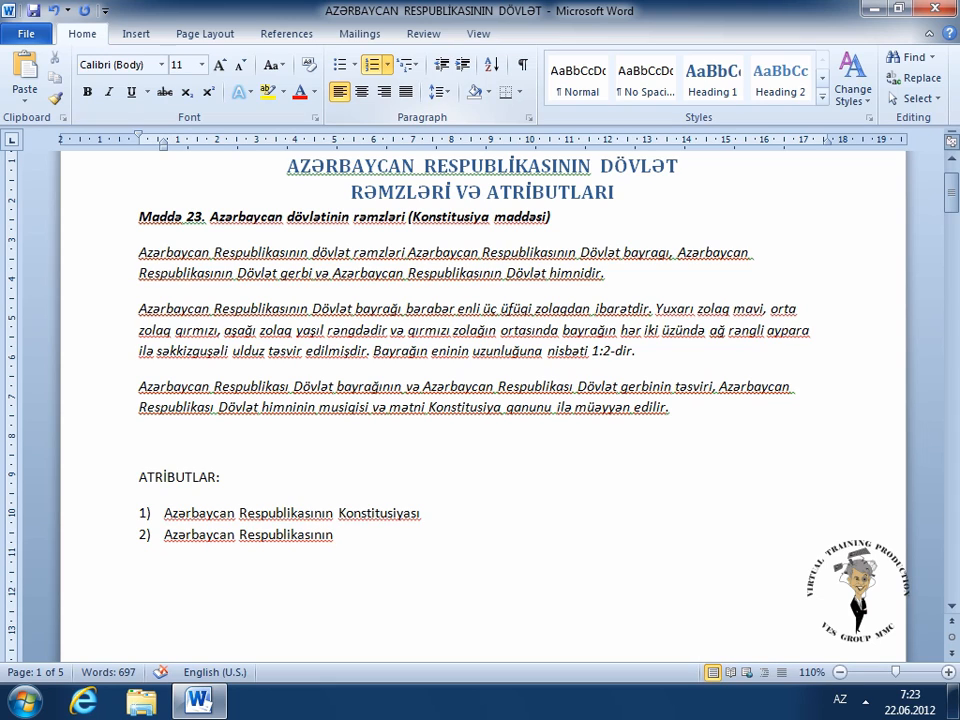
text( Dövlət Dili)
key(Return)
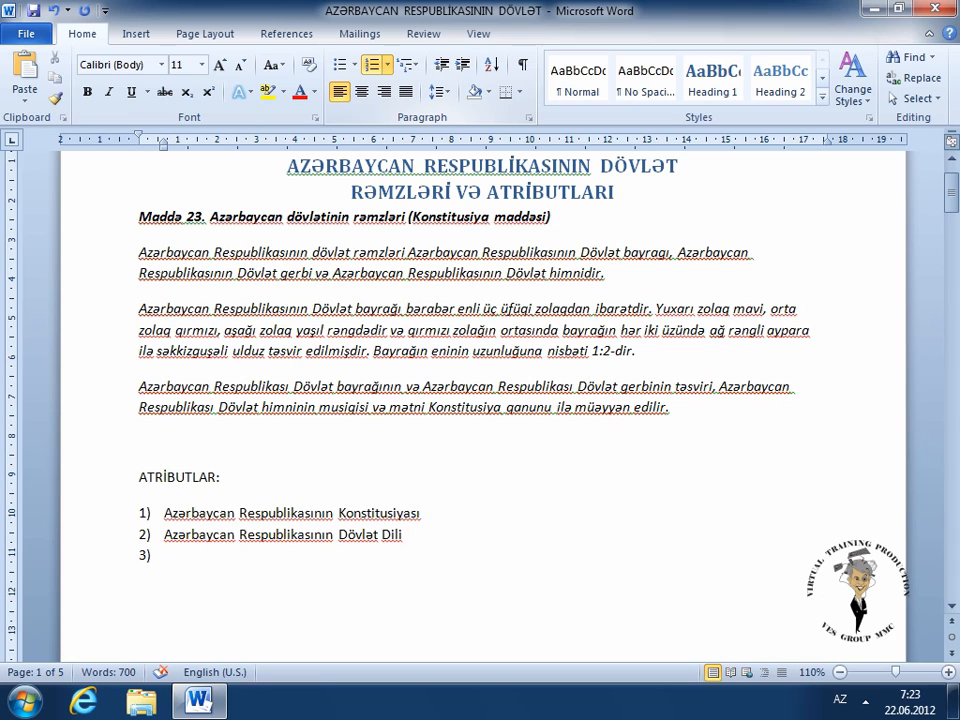
Step: Complete the numbered list with items "Din", "Azərbaycan Respublikasının pul vahidi", "Azərbaycan Respublikasının paytaxtı" and "Orden ve Medallar"
text(Din)
key(Return)
text(Azə)
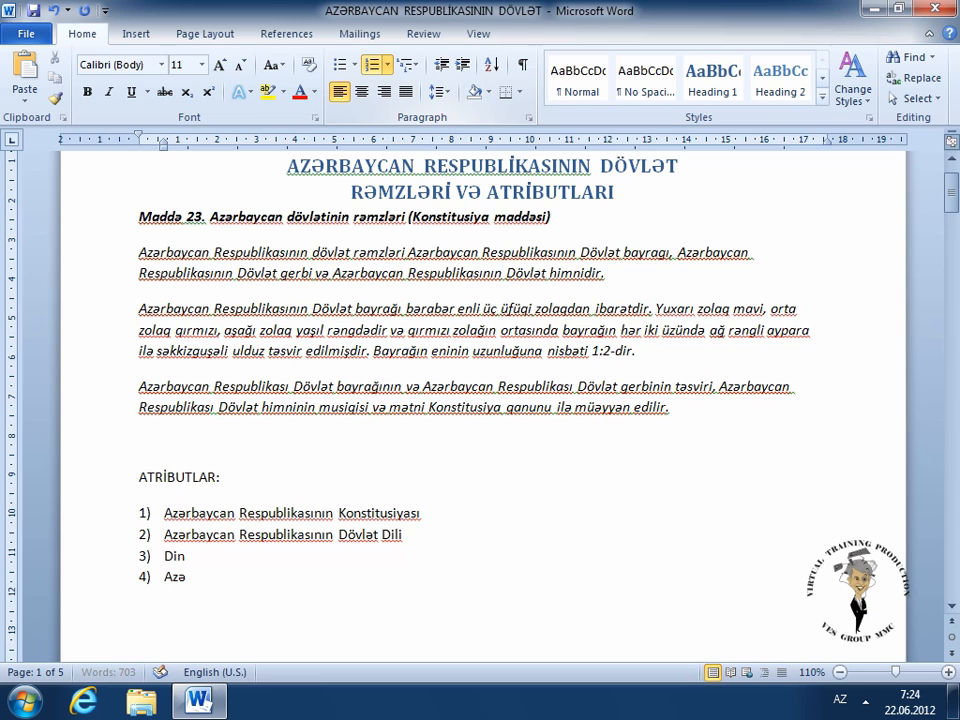
text(r)
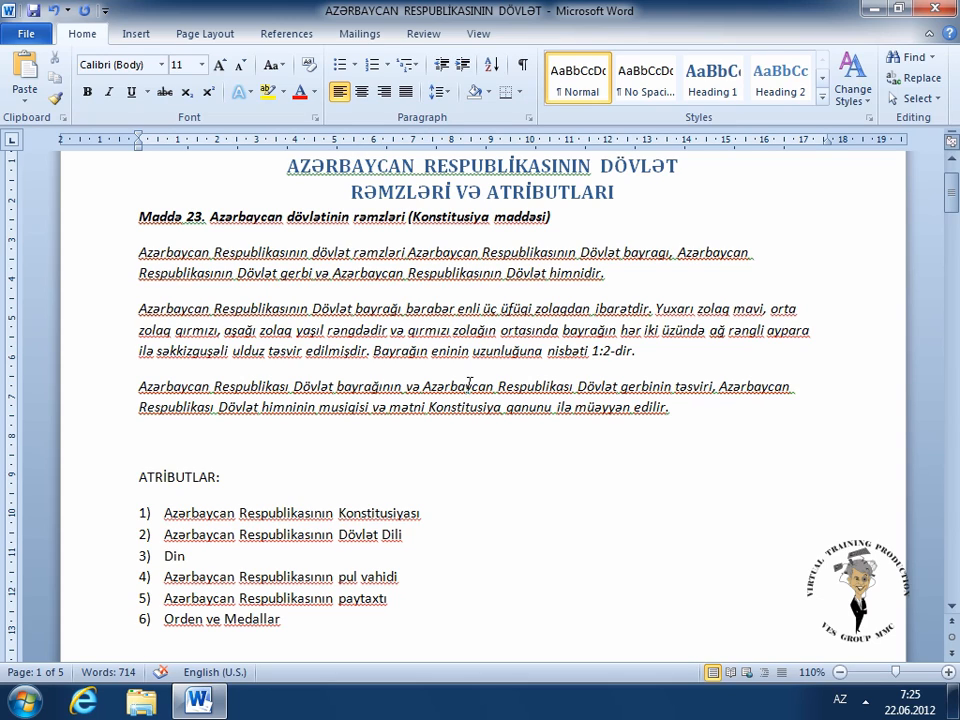
Step: Apply bullets to the three italic paragraphs below the "Maddə 23" heading, and remove the bullets again
drag(693, 402, 112, 268)
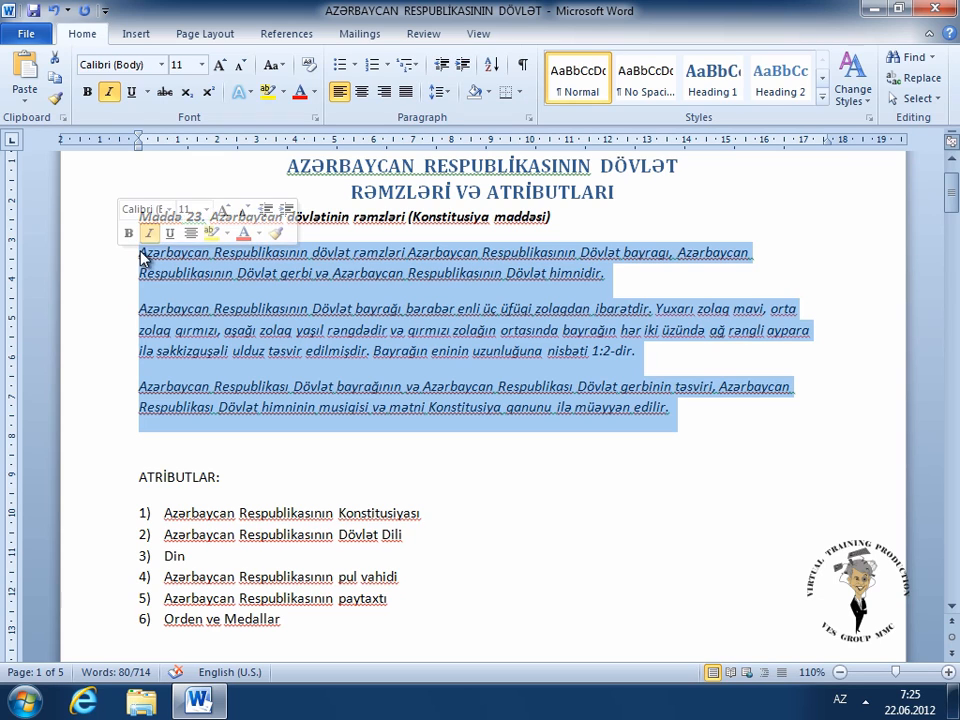
click(341, 68)
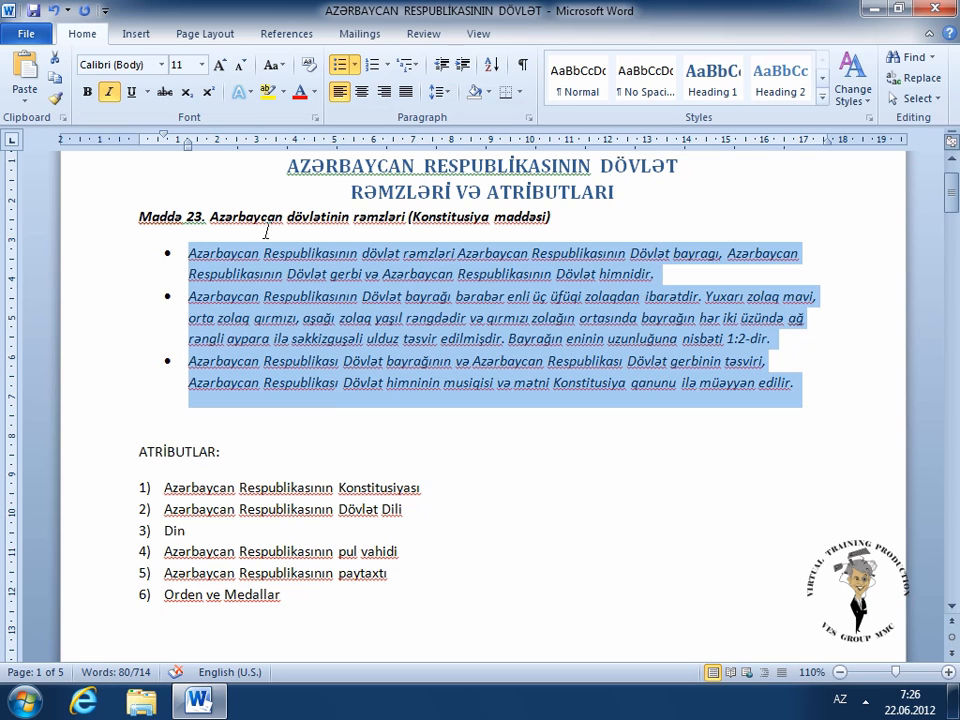
click(340, 67)
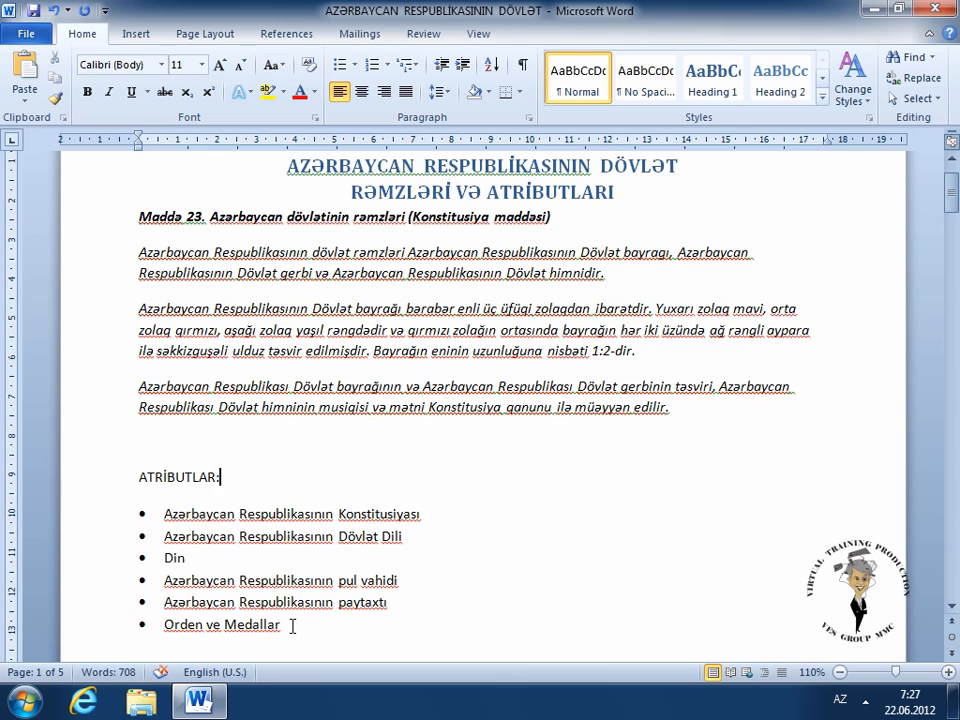
Step: Start defining a new symbol bullet for the six items under "ATRİBUTLAR:" and open the symbol selection
drag(292, 626, 154, 521)
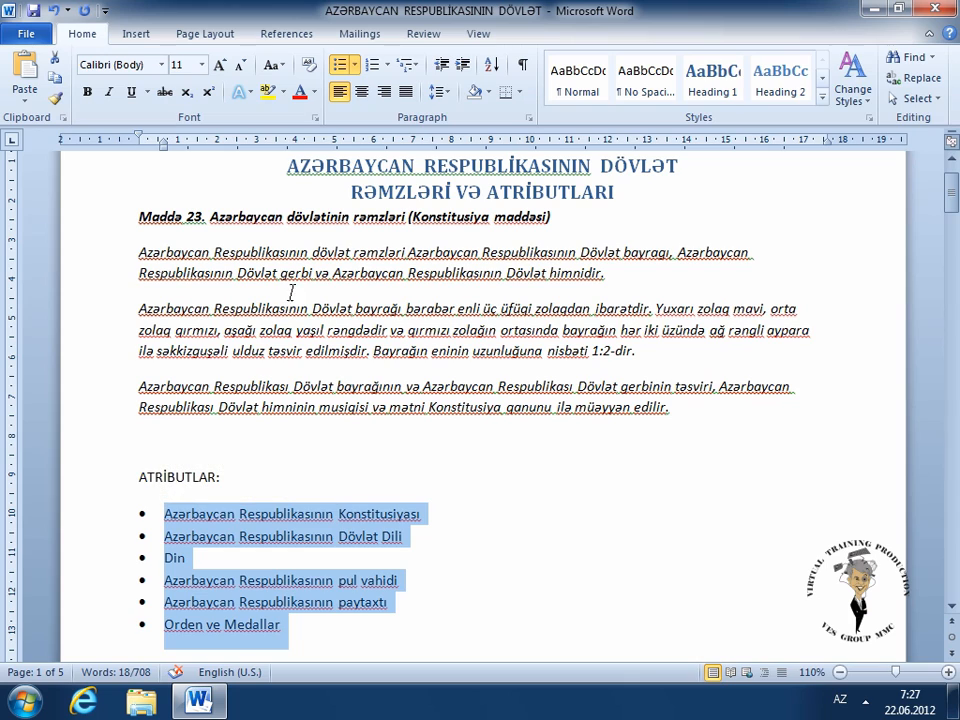
click(355, 66)
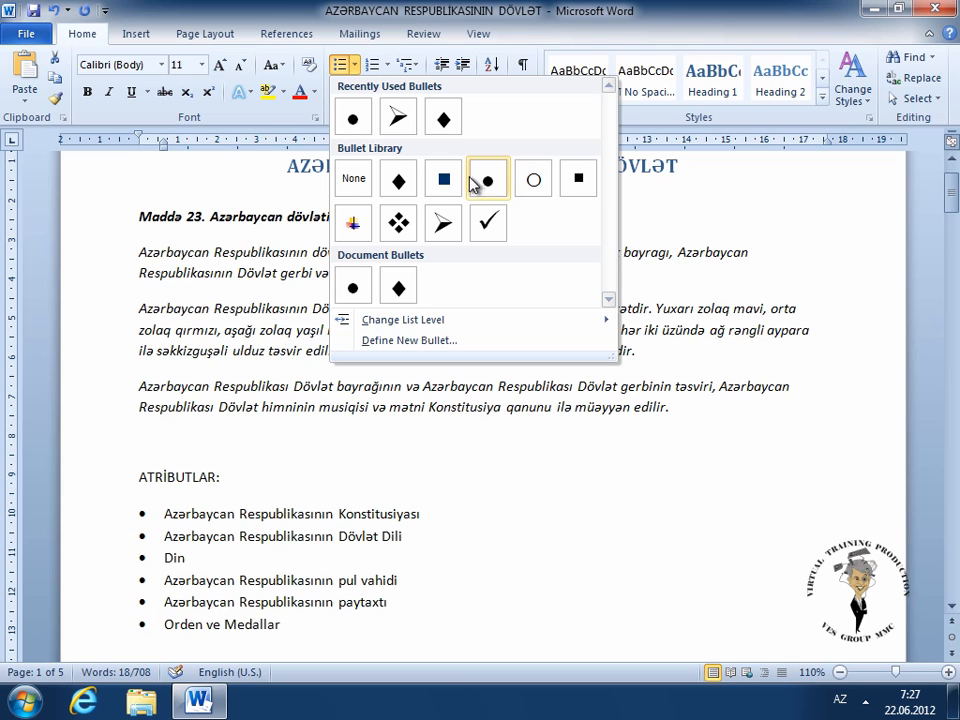
click(416, 341)
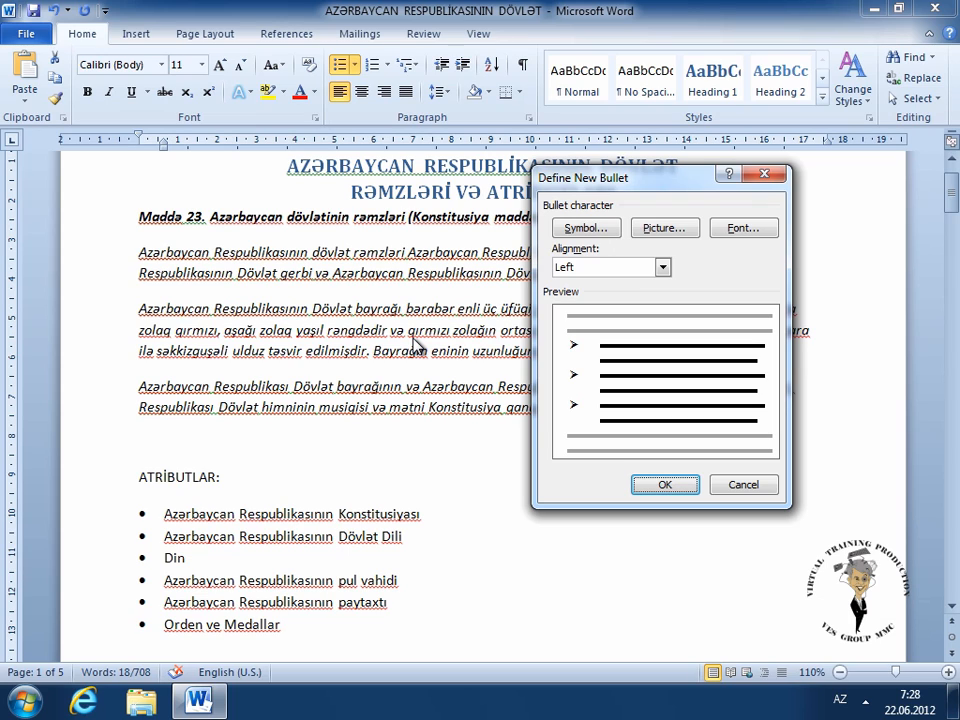
click(586, 229)
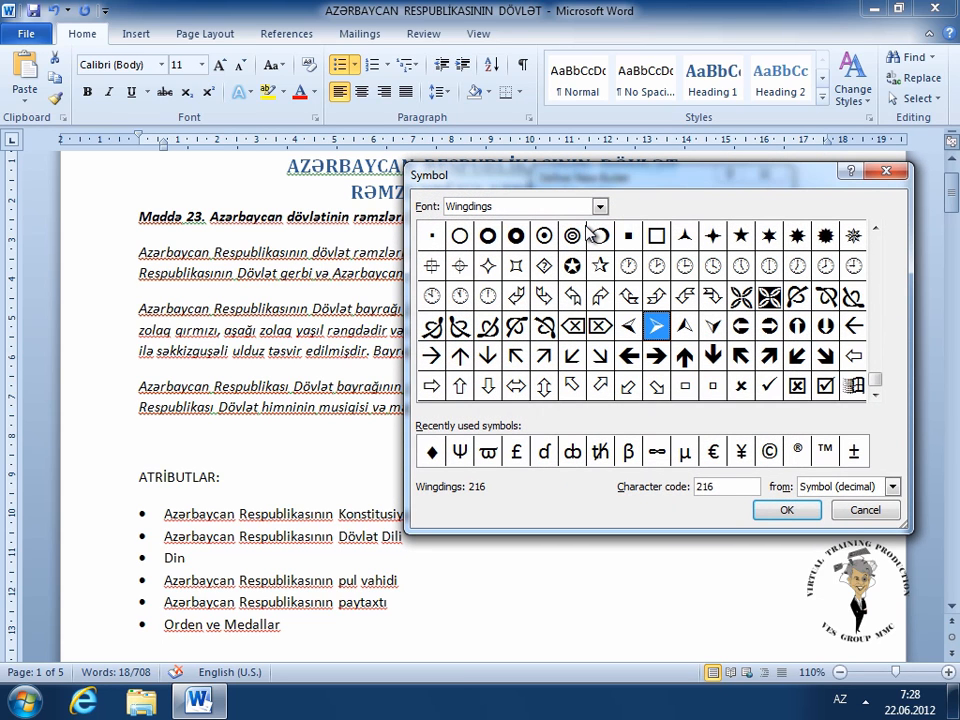
Step: Browse the available Wingdings symbols for a suitable bullet character
click(877, 233)
click(877, 233)
click(877, 233)
click(877, 233)
click(877, 233)
click(877, 233)
click(877, 233)
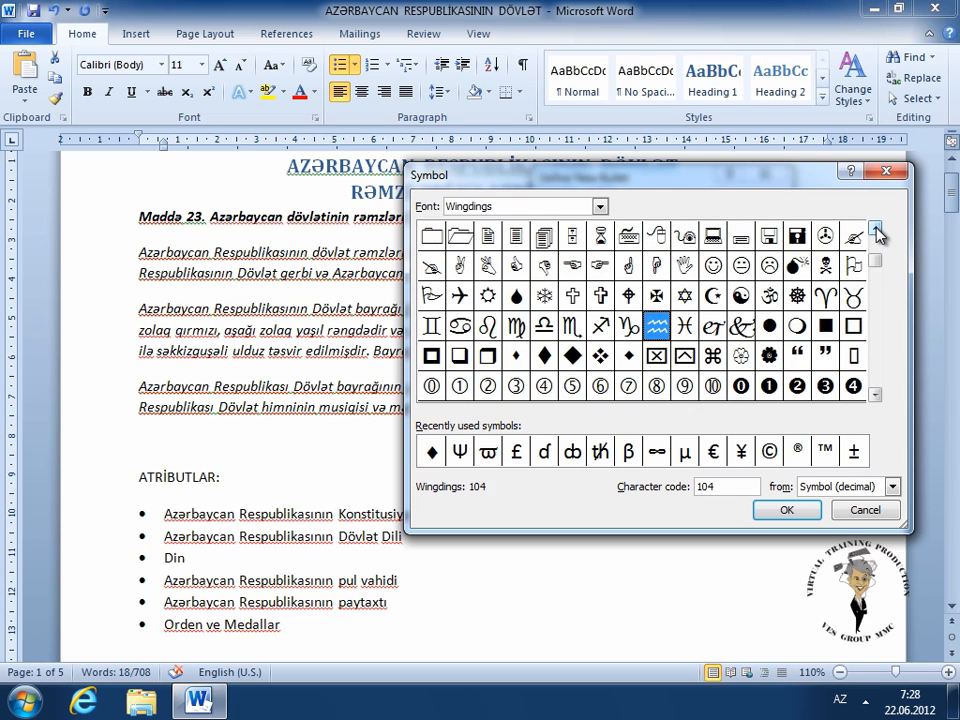
click(877, 233)
click(875, 396)
click(875, 396)
click(875, 396)
click(875, 396)
click(875, 396)
click(875, 396)
click(875, 396)
click(875, 396)
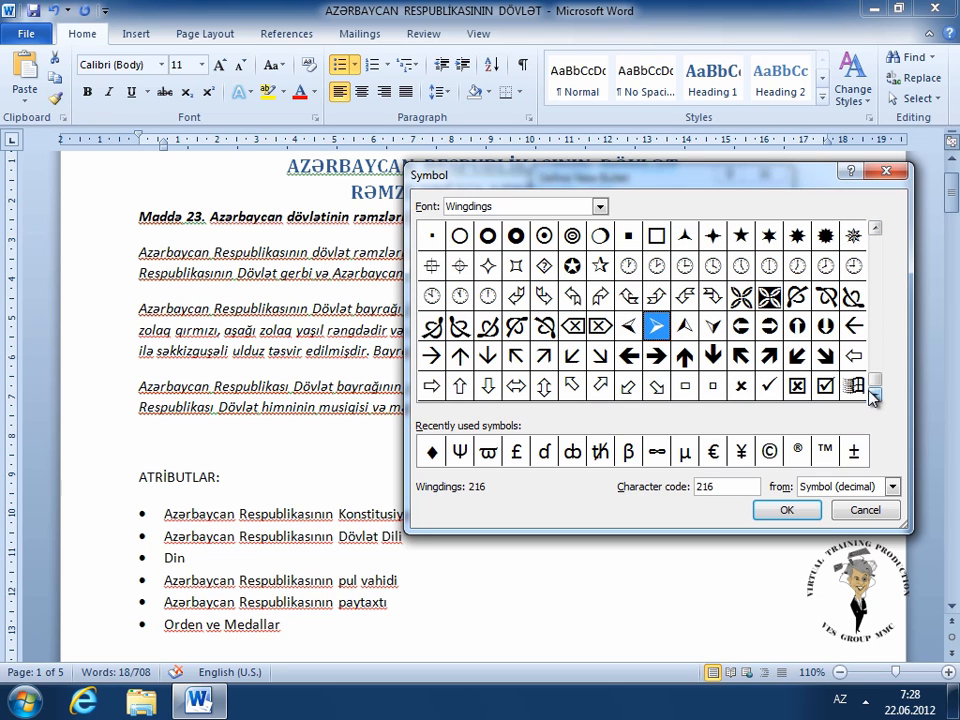
Step: Choose the Wingdings starburst with character code 173 as the new bullet and apply it to the attributes list
click(824, 326)
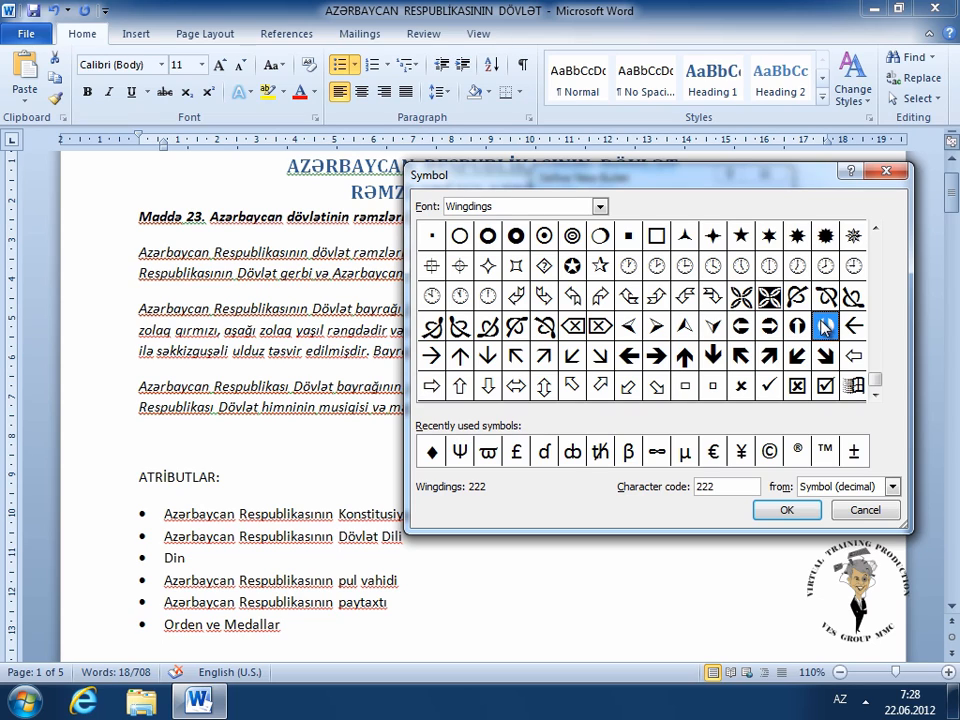
click(800, 238)
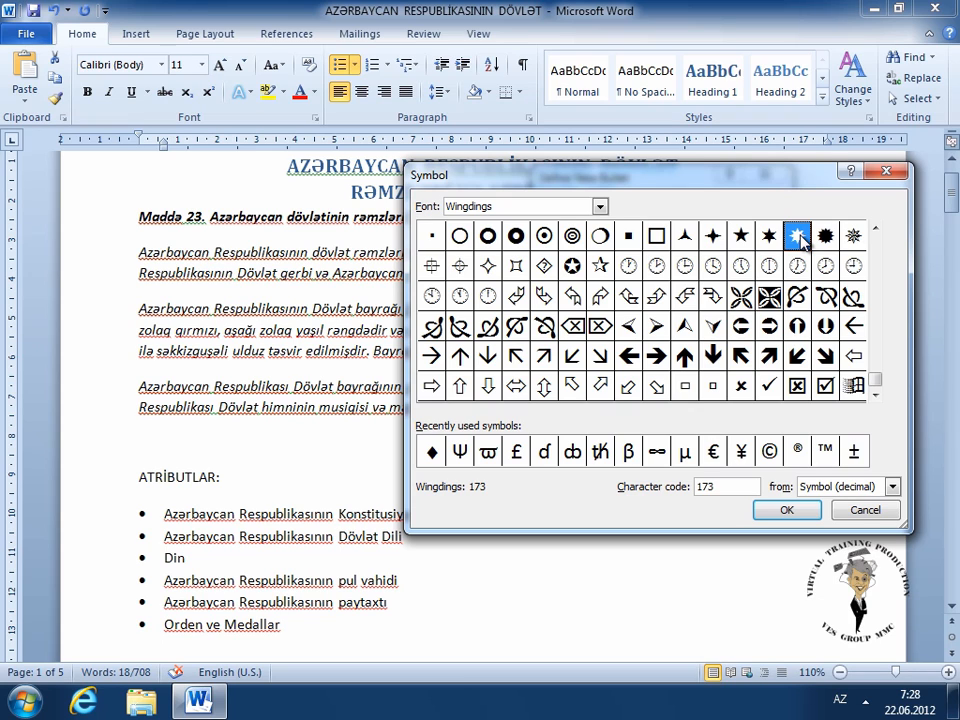
click(784, 508)
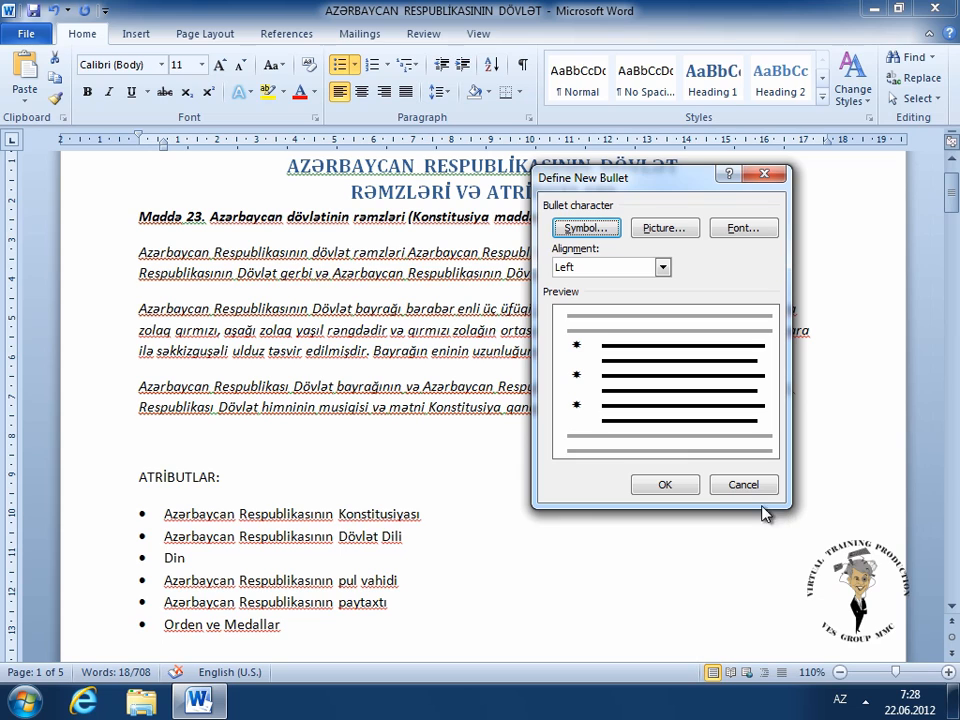
click(661, 487)
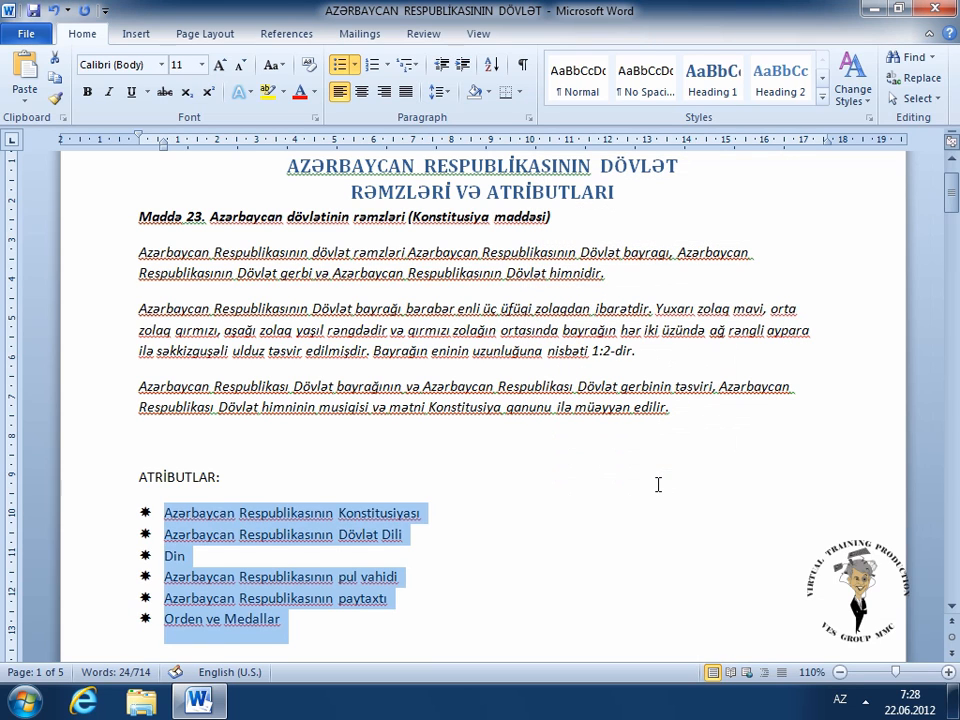
click(658, 484)
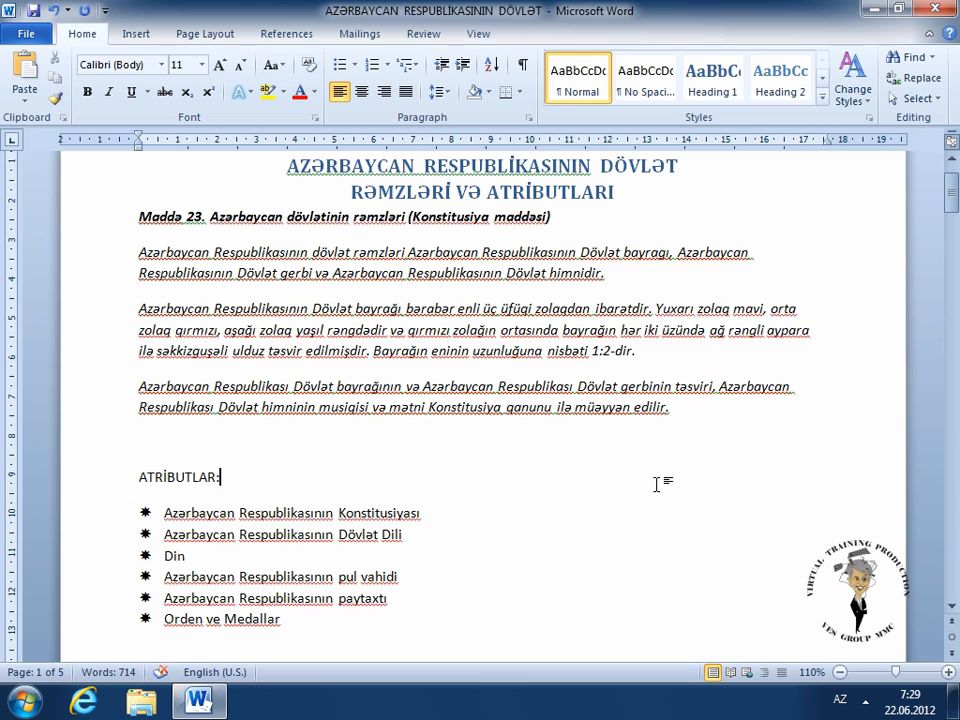
Step: Change the bullets of the six attribute items to the check mark from the bullet library
drag(302, 619, 133, 502)
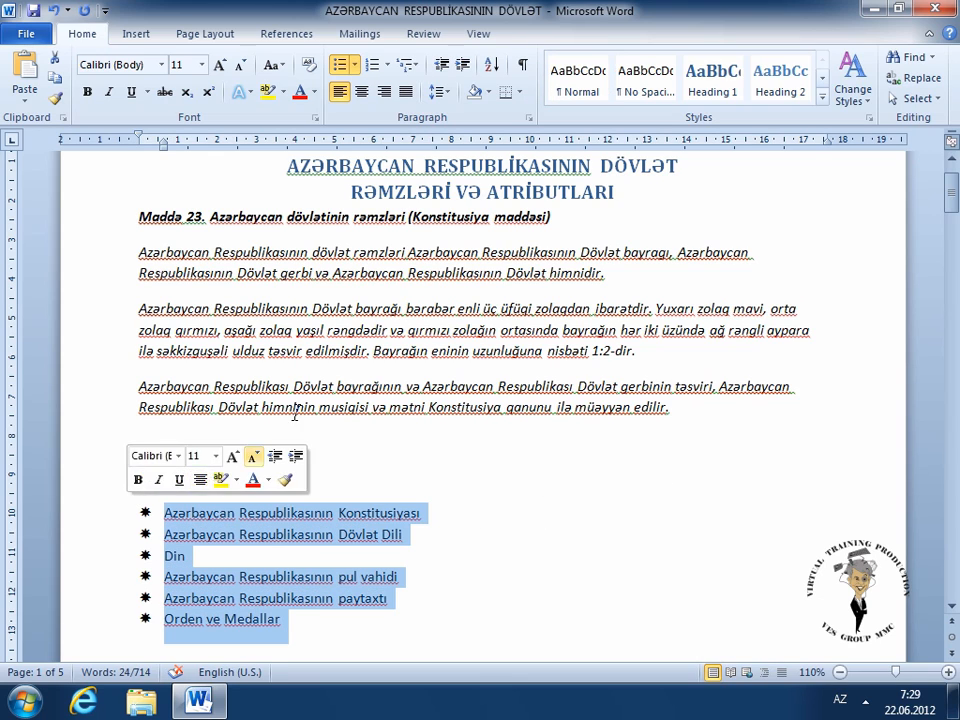
click(355, 65)
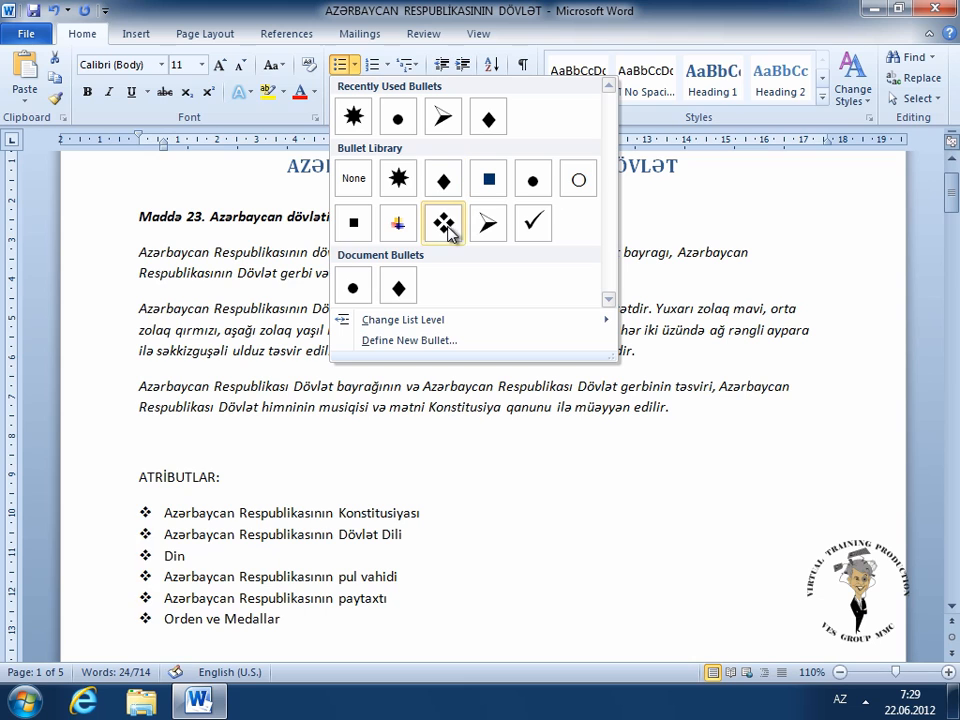
click(538, 222)
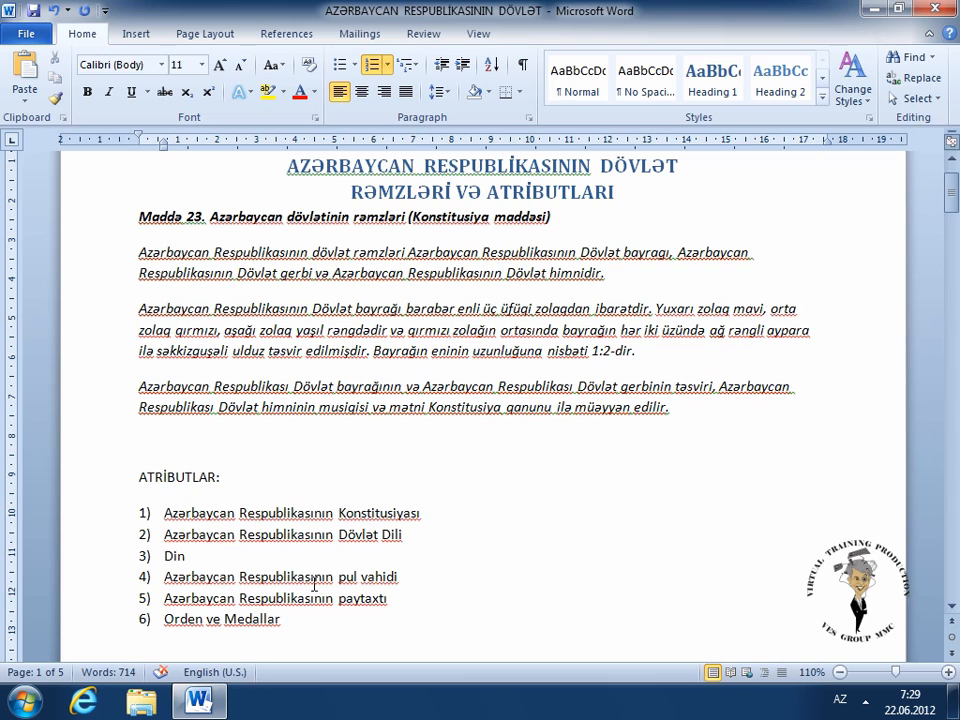
Step: Start defining a new number format for the numbered attributes list with the 1, 2, 3 style and open its font settings
drag(302, 622, 146, 521)
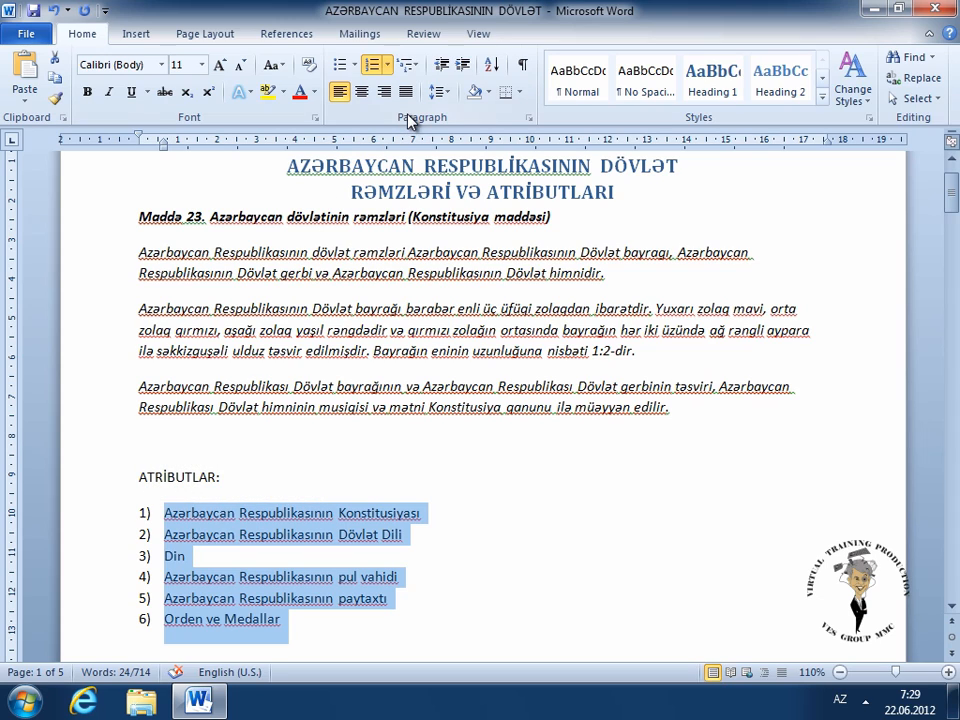
click(388, 66)
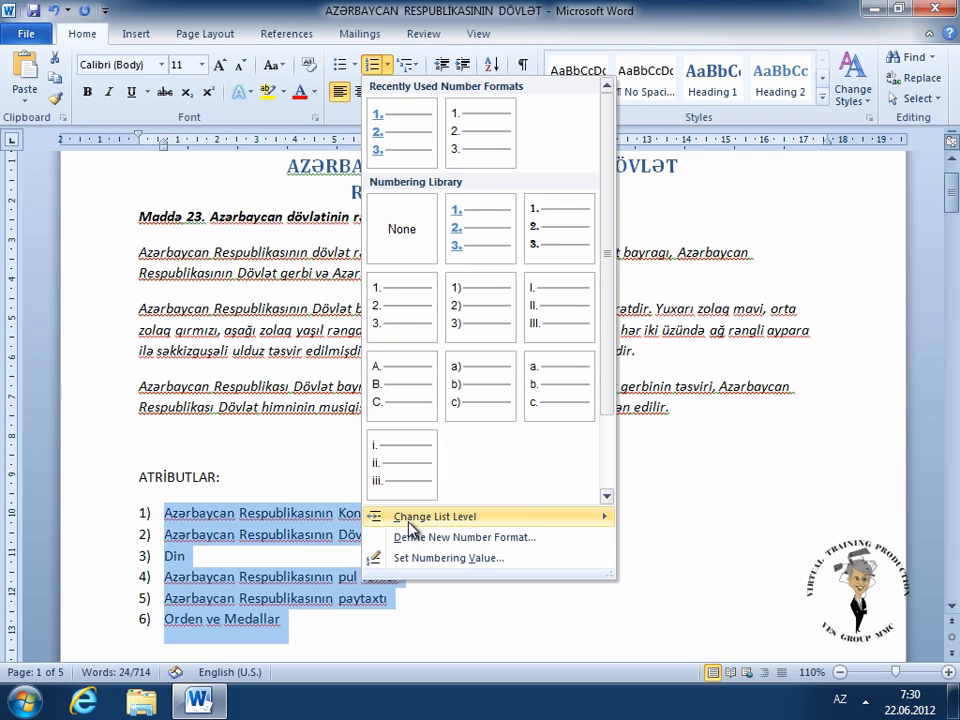
click(532, 541)
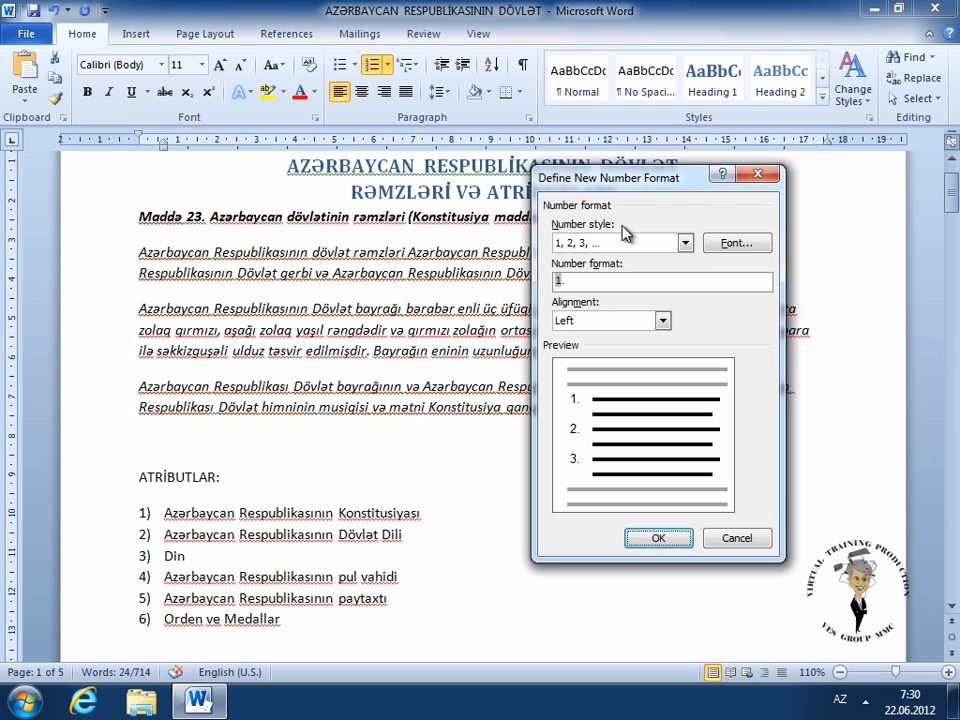
click(684, 243)
mouse_move(685, 278)
mouse_down()
mouse_move(684, 332)
mouse_move(683, 269)
mouse_up()
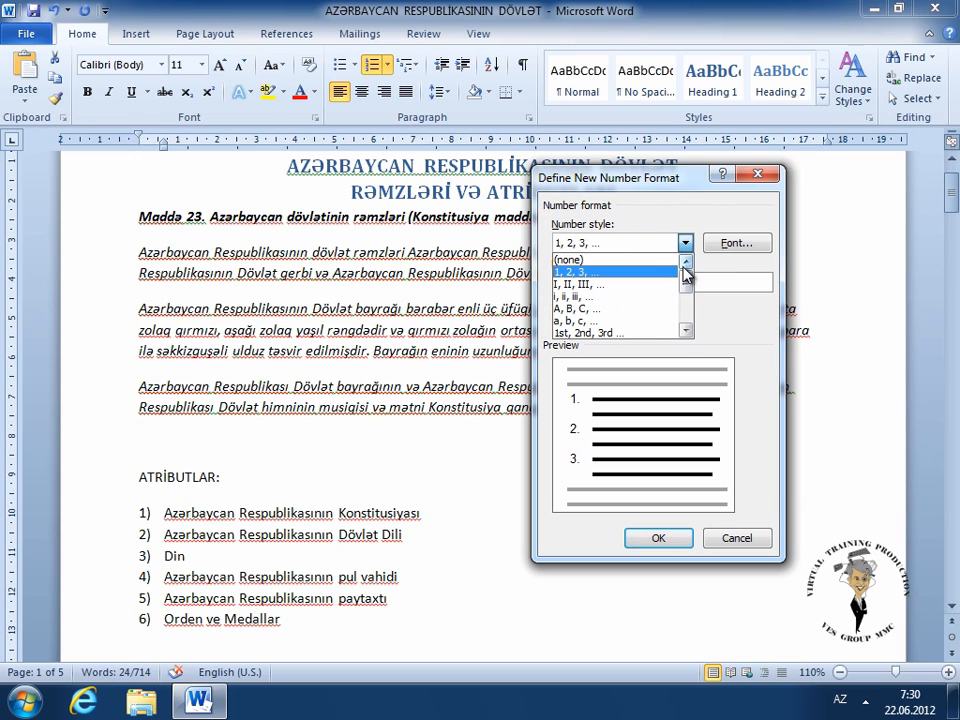
click(685, 243)
click(735, 244)
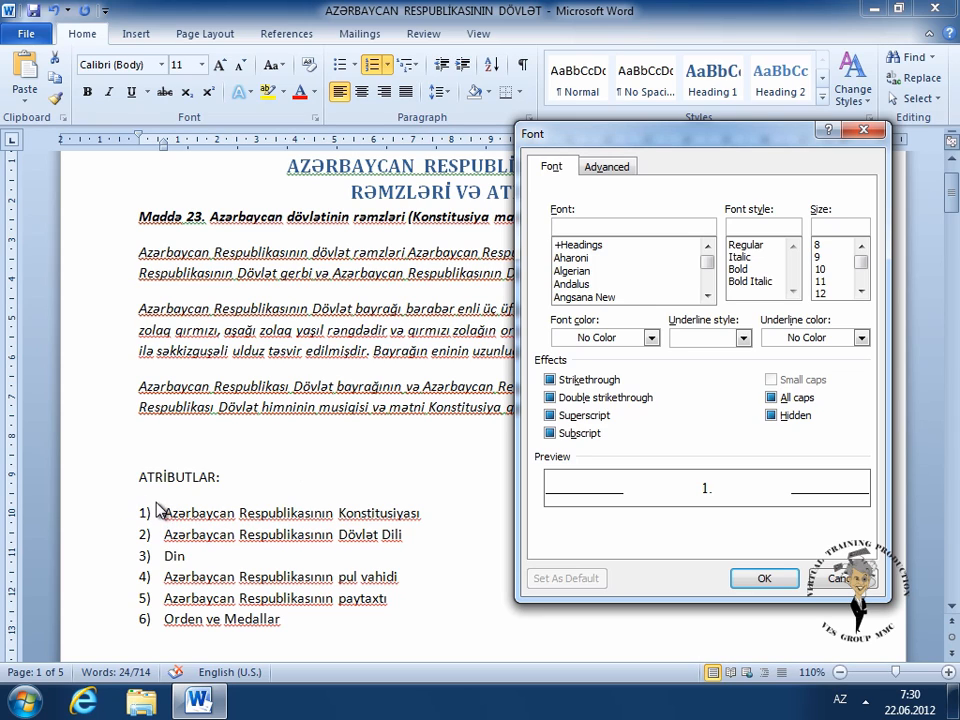
Step: Set the font of the list numbers to Arial Black
click(707, 296)
click(707, 296)
click(707, 296)
click(707, 296)
click(707, 296)
click(707, 296)
click(707, 296)
click(707, 296)
click(707, 296)
click(707, 296)
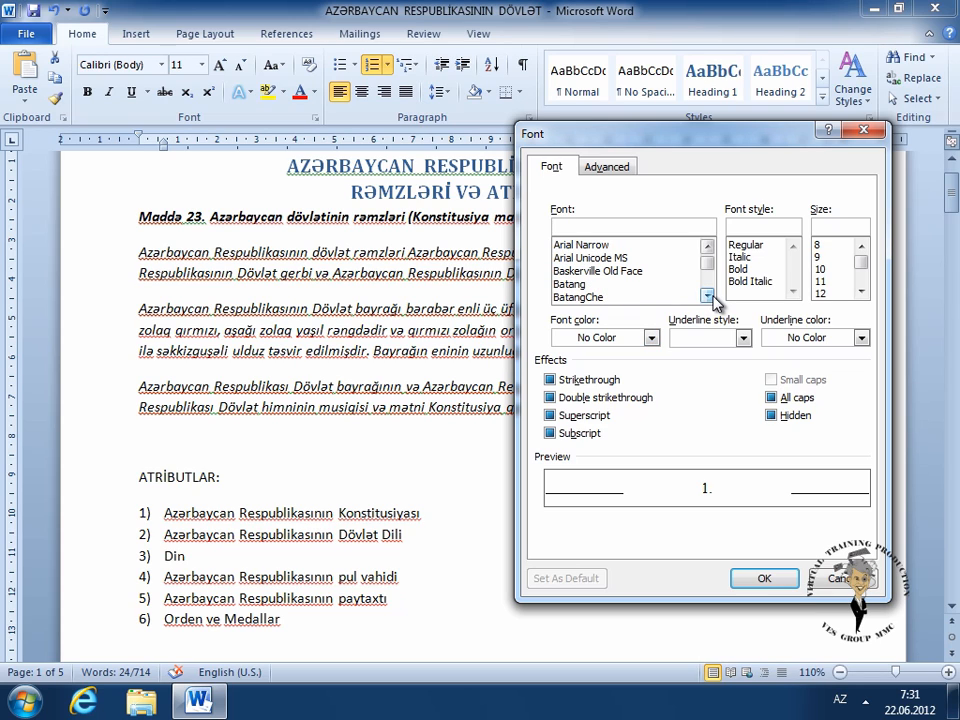
click(707, 246)
click(707, 246)
click(707, 246)
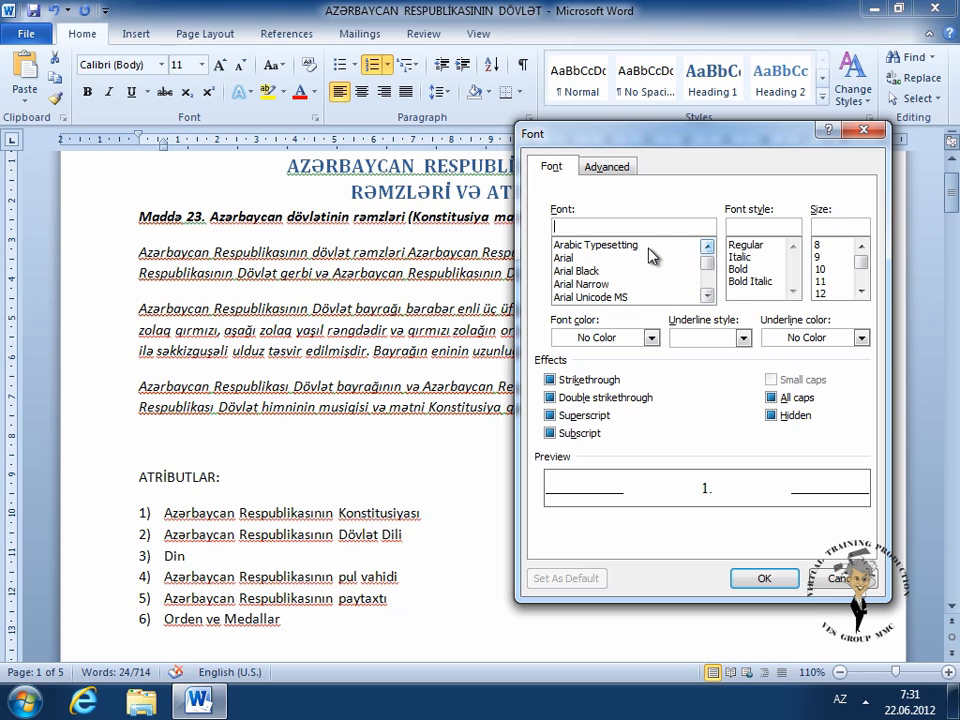
click(577, 270)
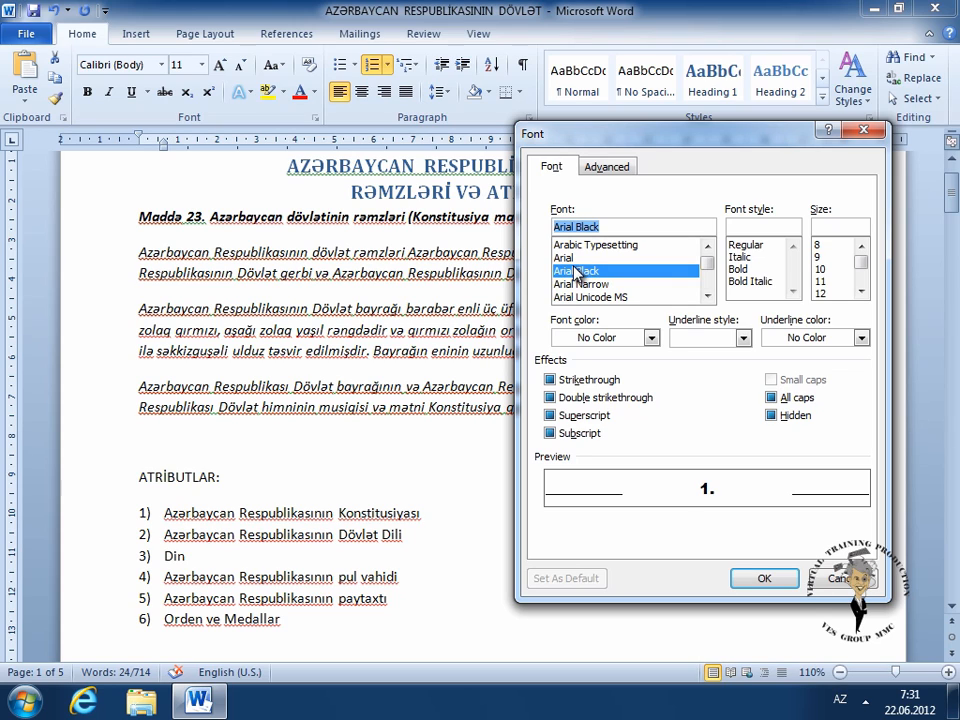
Step: Give the list numbers a dark red font color and a single-line underline in blue
click(648, 339)
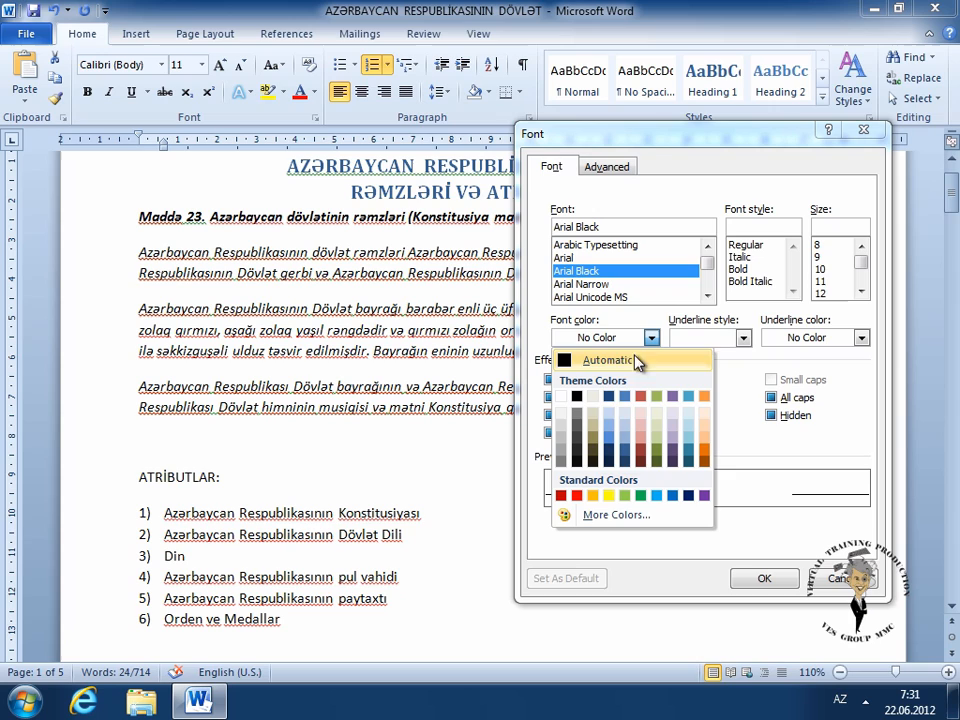
click(641, 459)
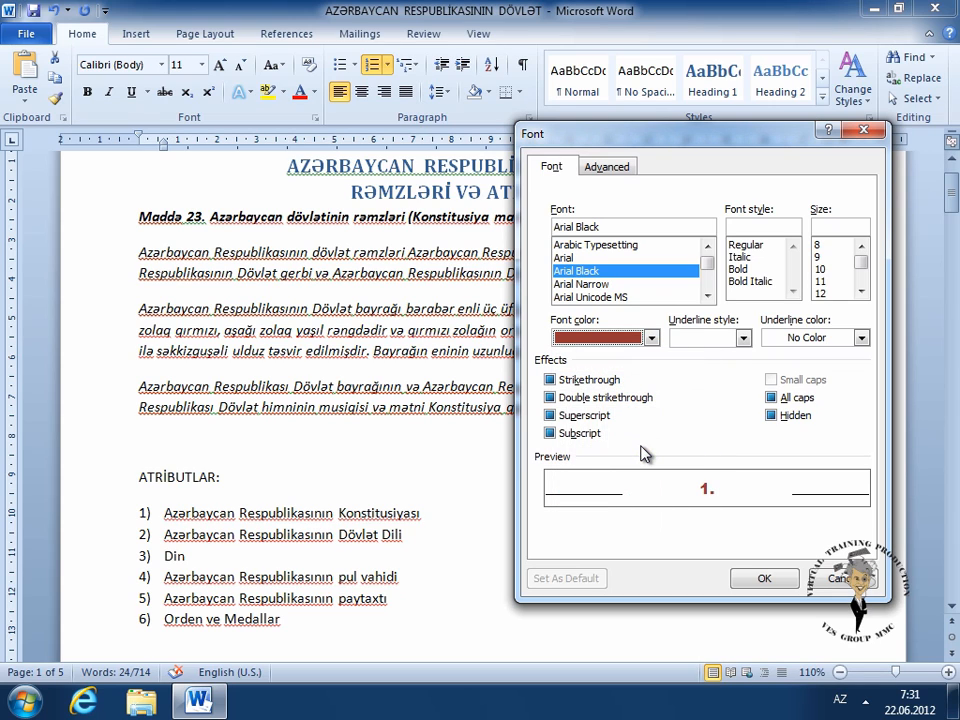
click(743, 338)
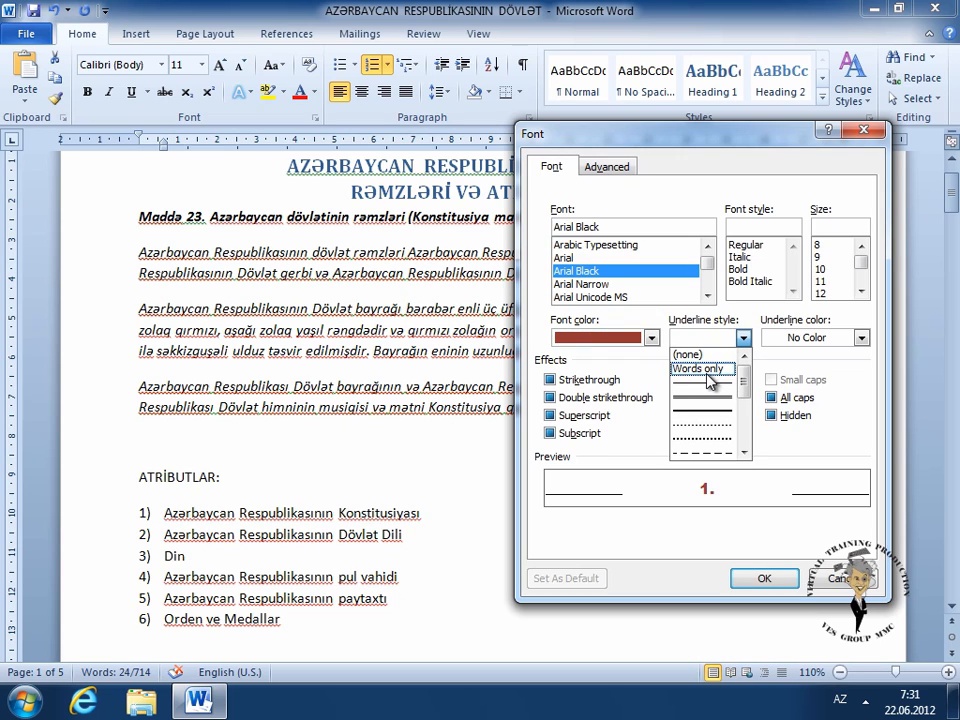
click(707, 381)
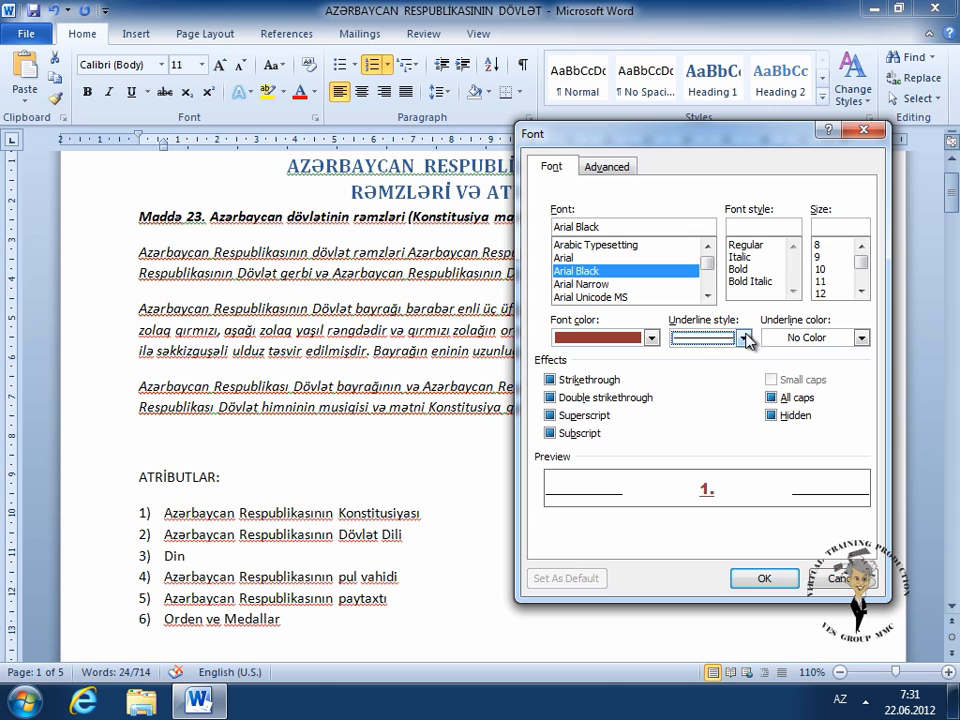
click(860, 338)
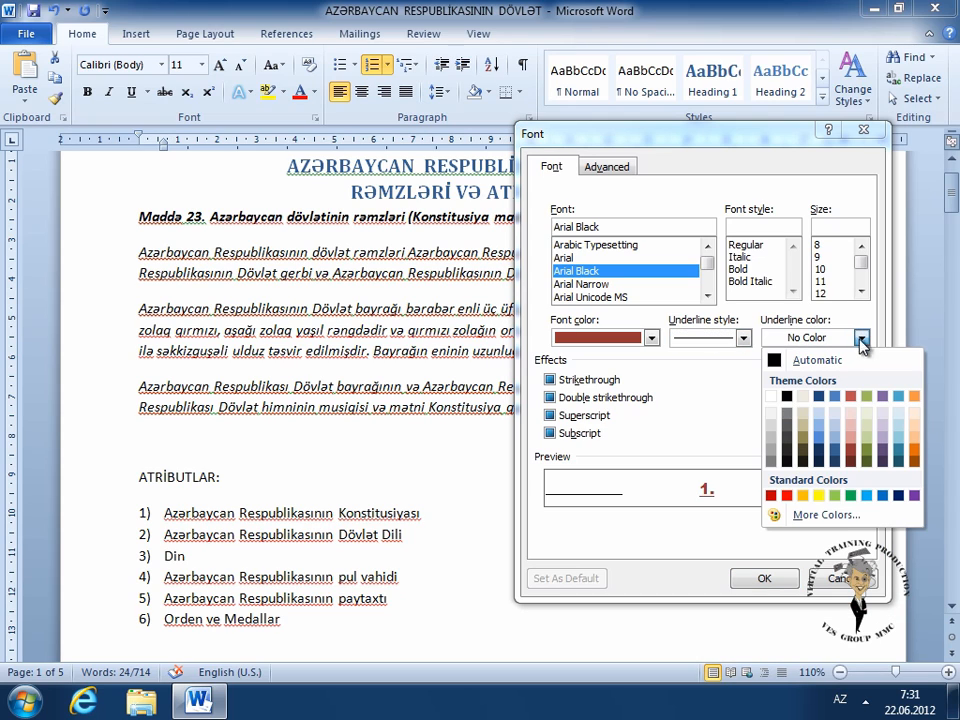
click(820, 438)
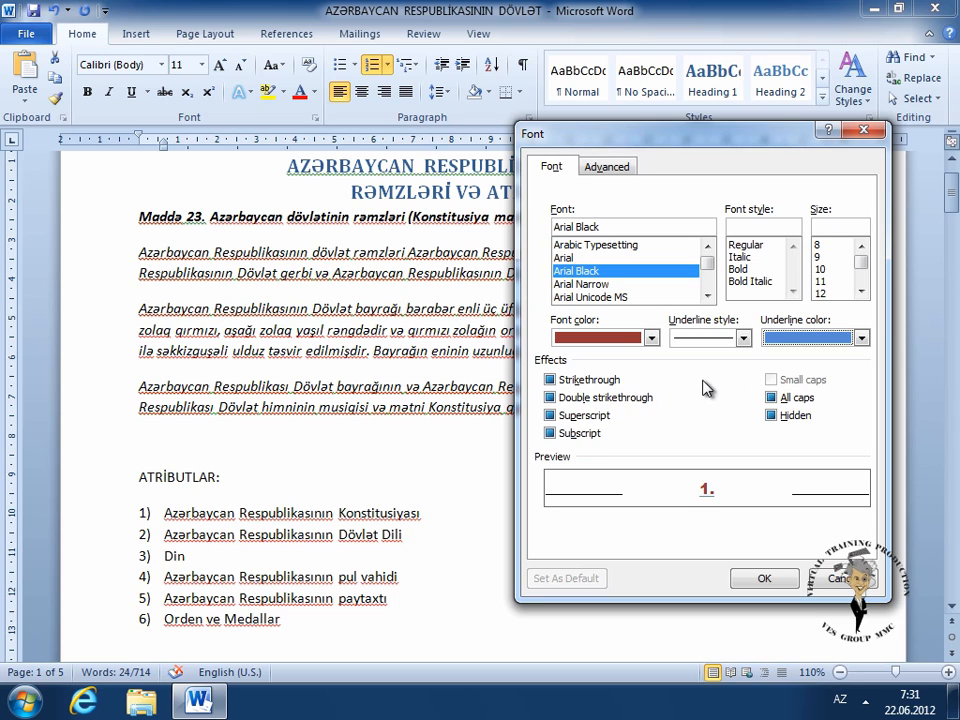
Step: Try the strikethrough, double strikethrough, superscript and subscript effects on the list numbers and reset them, keeping the blue underline color
click(552, 396)
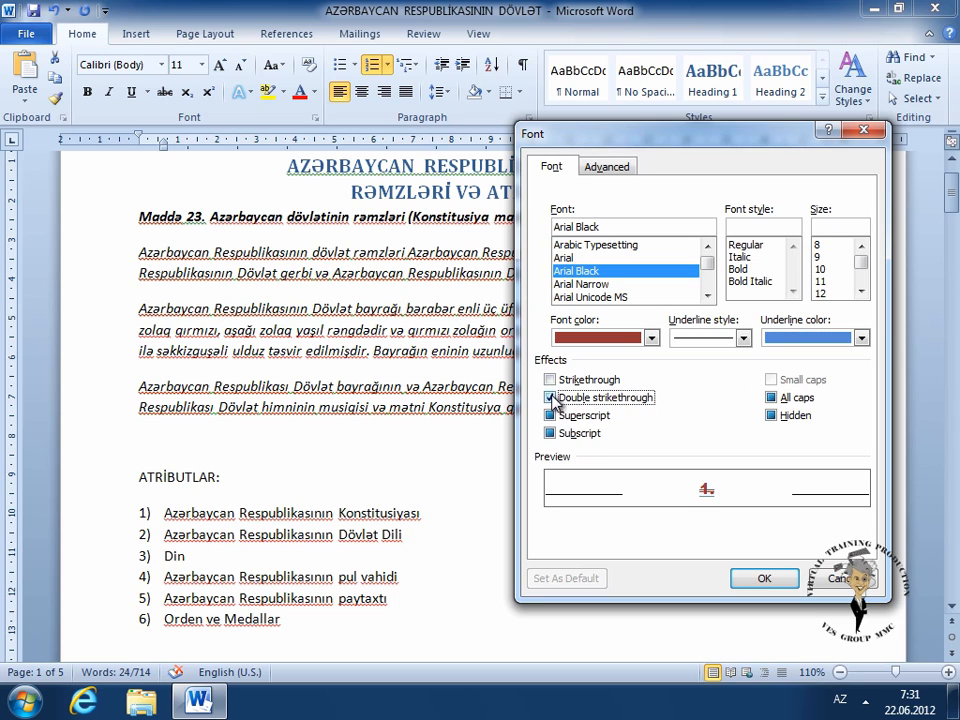
click(551, 397)
click(551, 415)
click(551, 416)
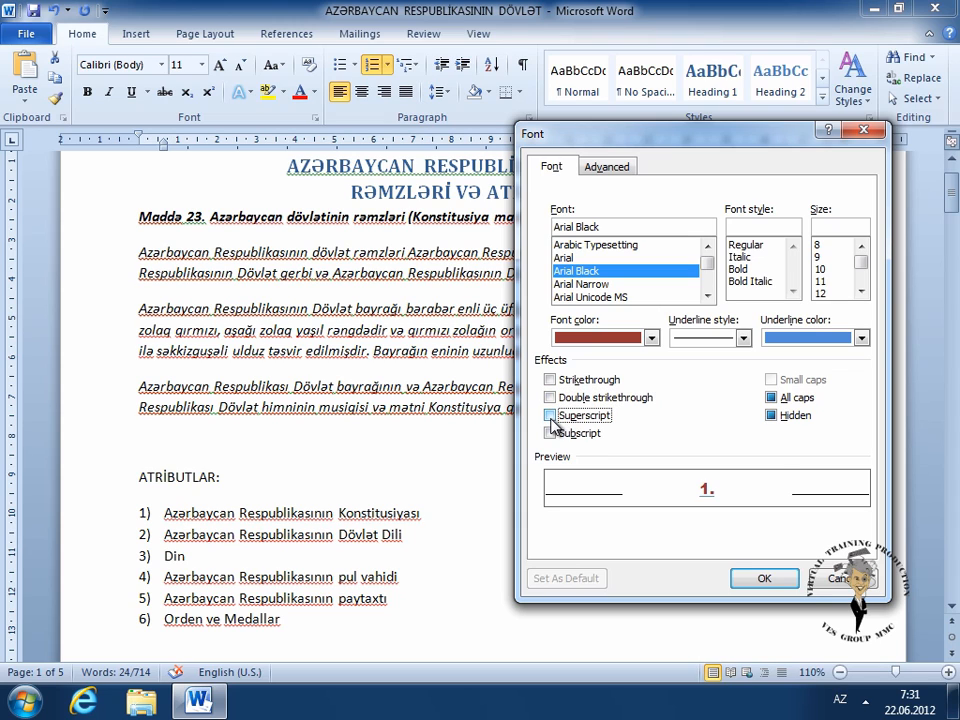
click(553, 398)
click(553, 381)
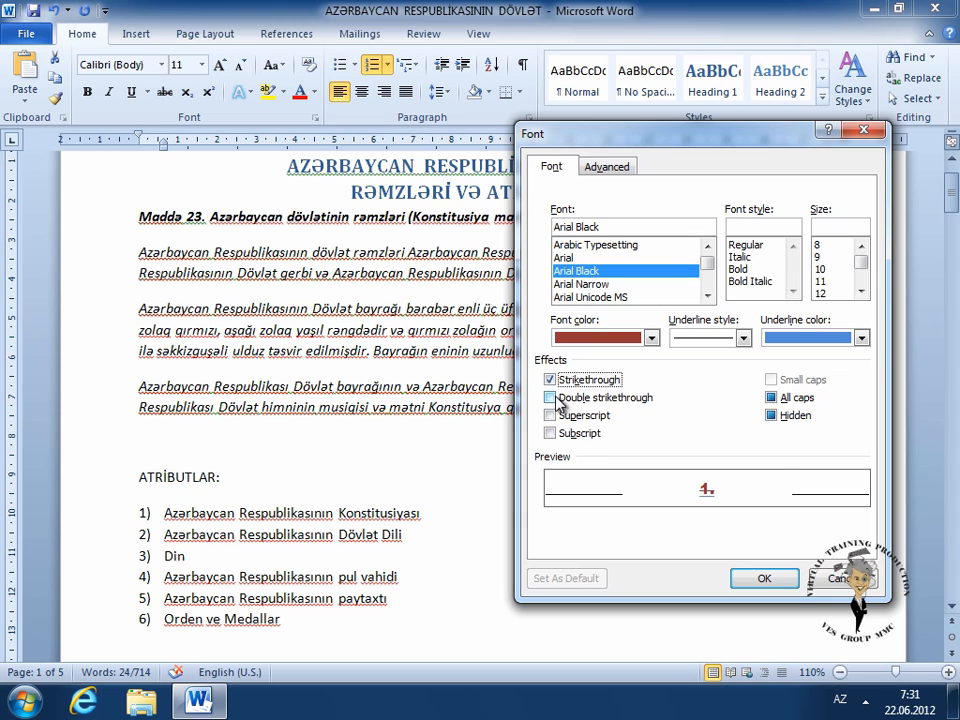
click(555, 398)
click(553, 380)
click(553, 380)
click(554, 397)
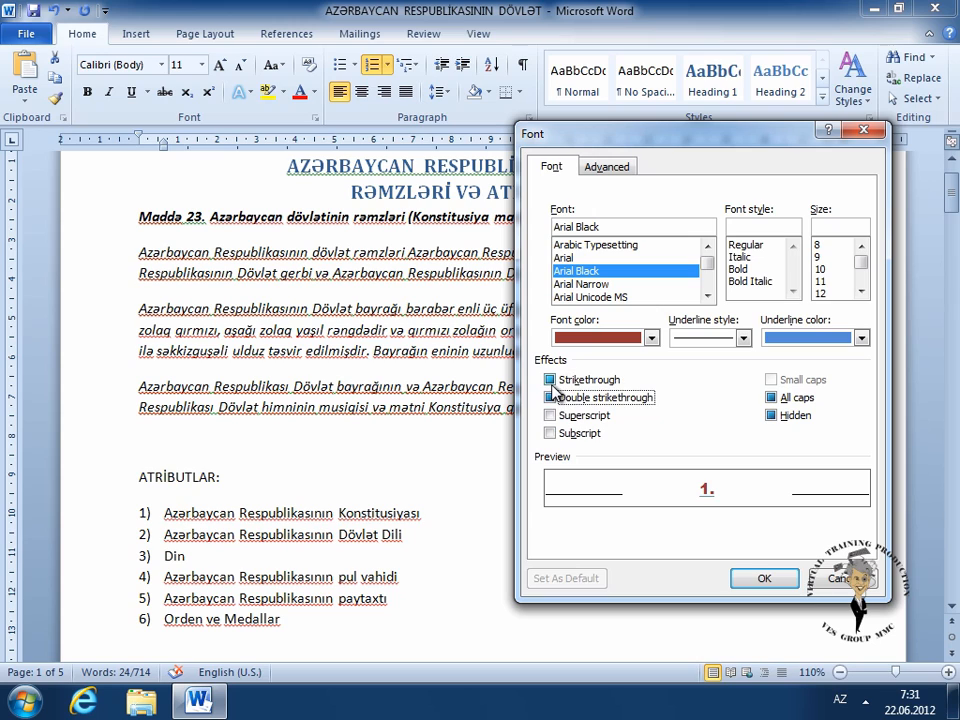
click(552, 380)
click(551, 397)
click(551, 415)
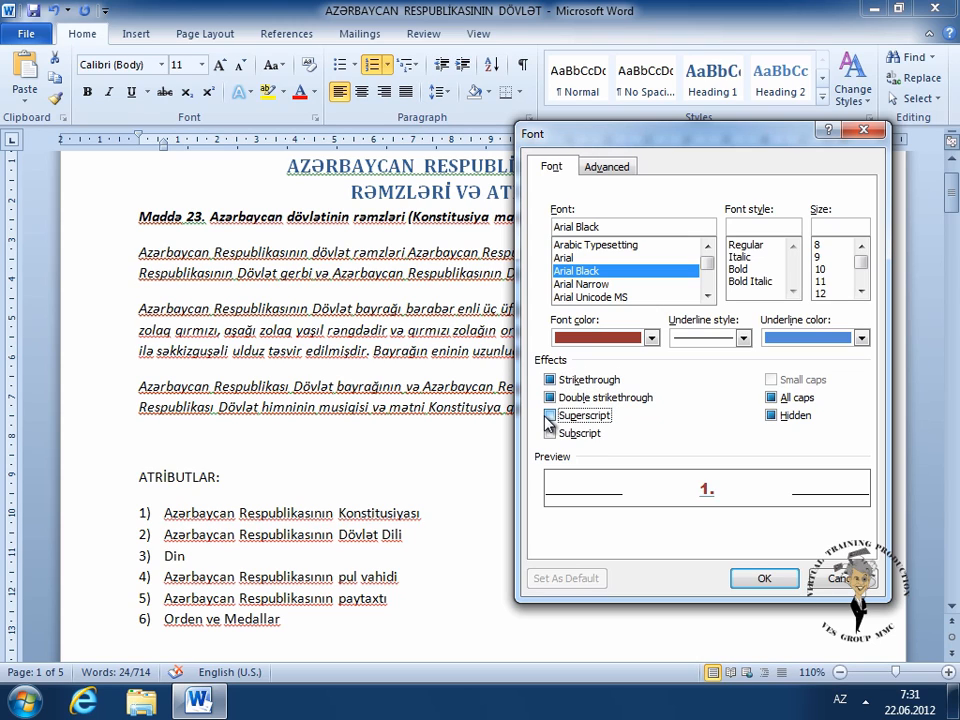
click(552, 434)
click(552, 433)
click(556, 431)
click(553, 417)
click(861, 338)
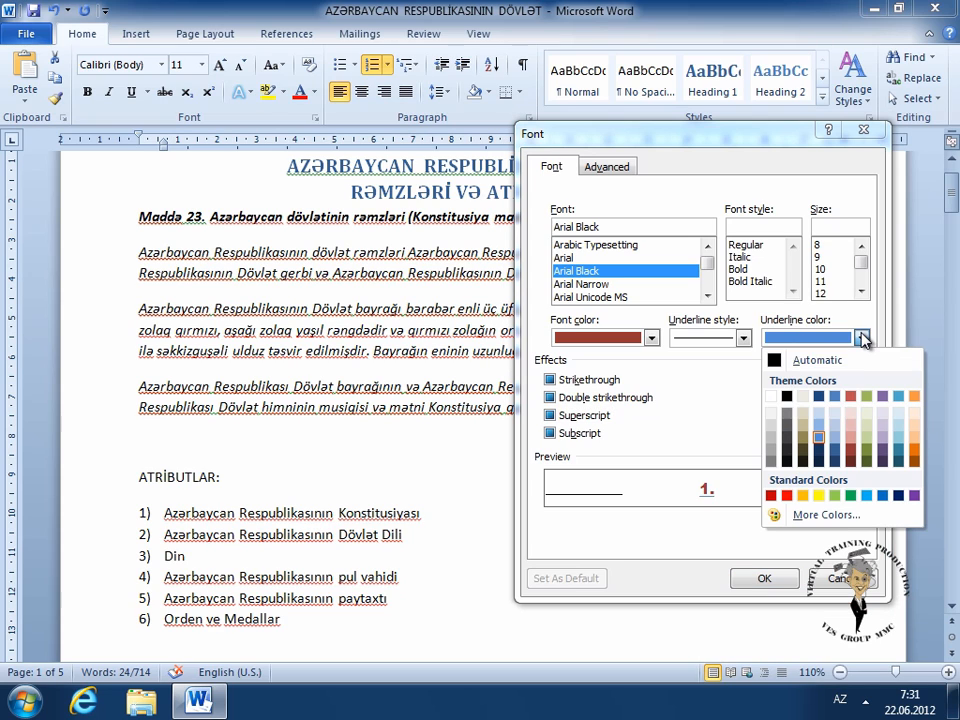
click(818, 441)
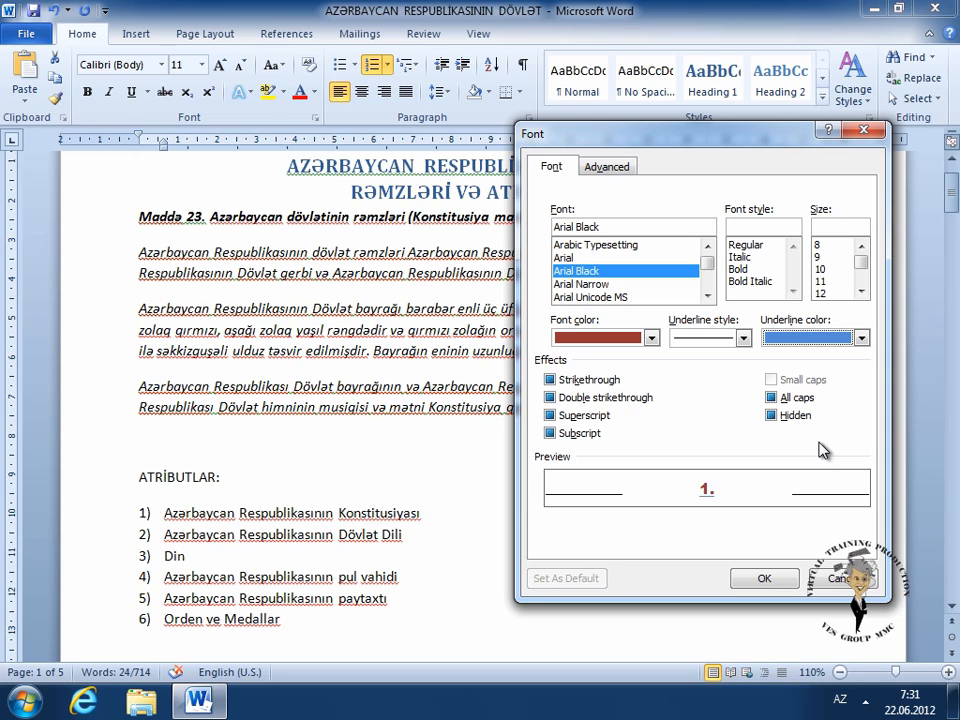
Step: Confirm the number font settings and apply the new number format to the attributes list
click(768, 586)
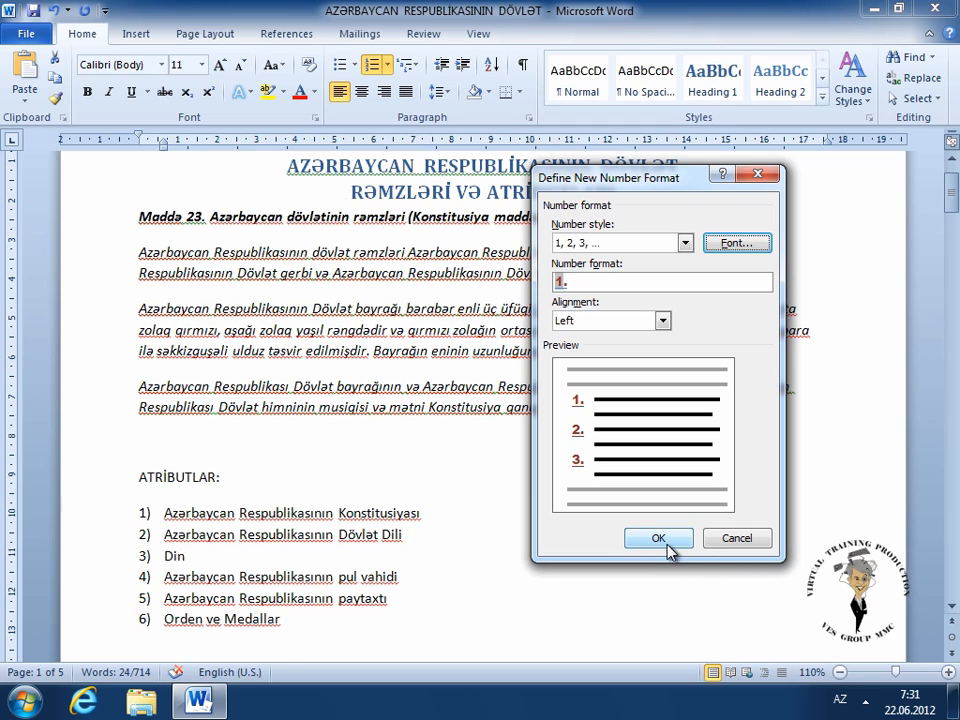
click(667, 546)
click(668, 543)
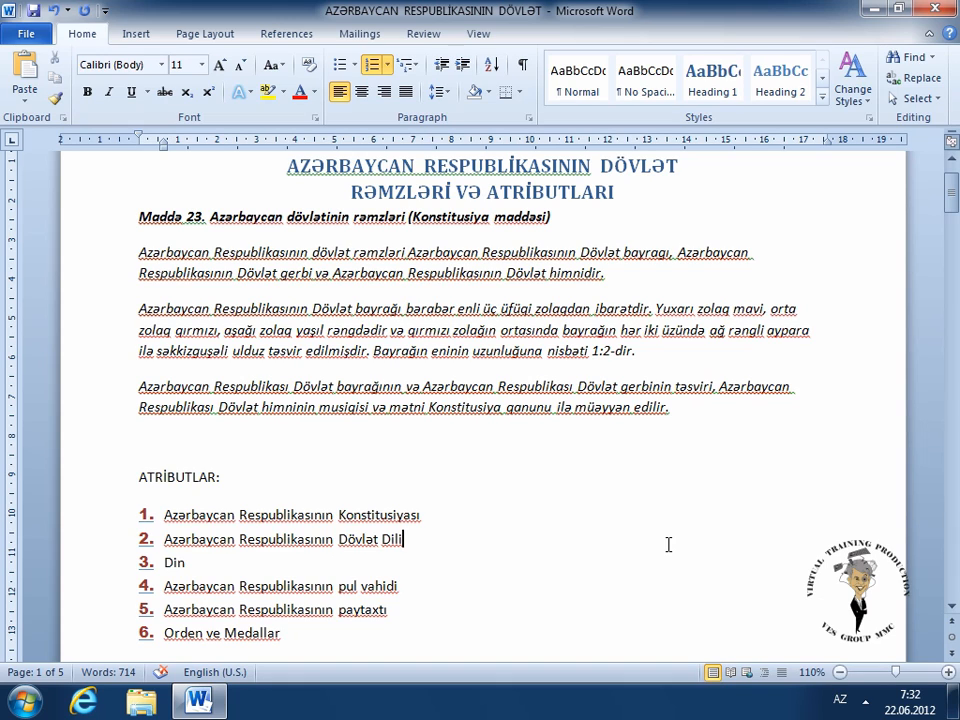
Step: Try continuing the attributes list's numbering from the previous list with skipped numbers and a value of 8, and cancel the change
drag(282, 634, 172, 518)
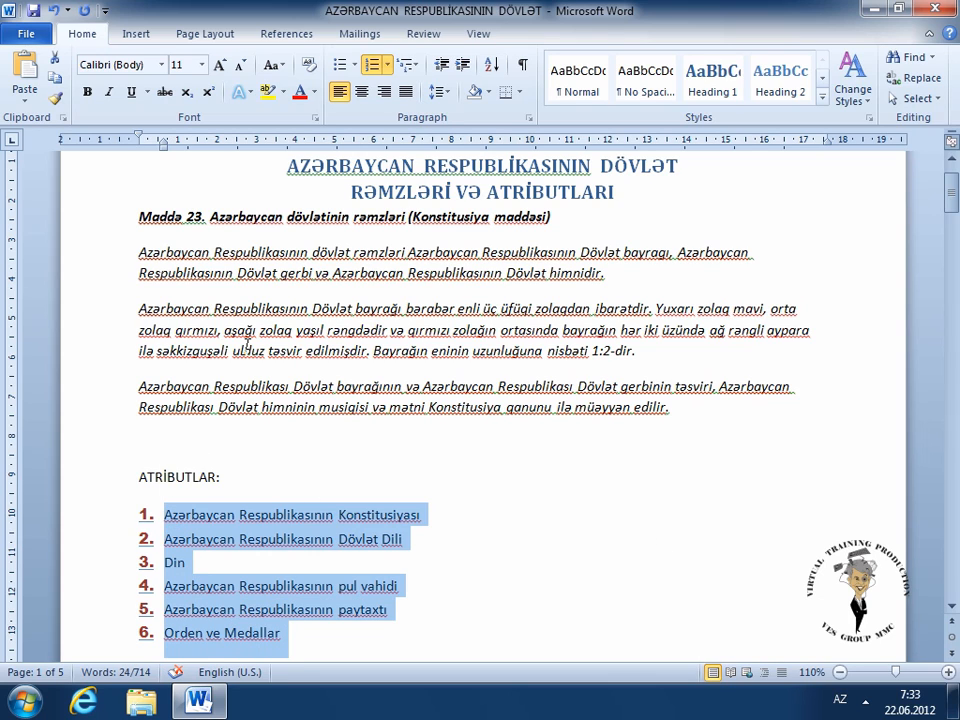
click(389, 65)
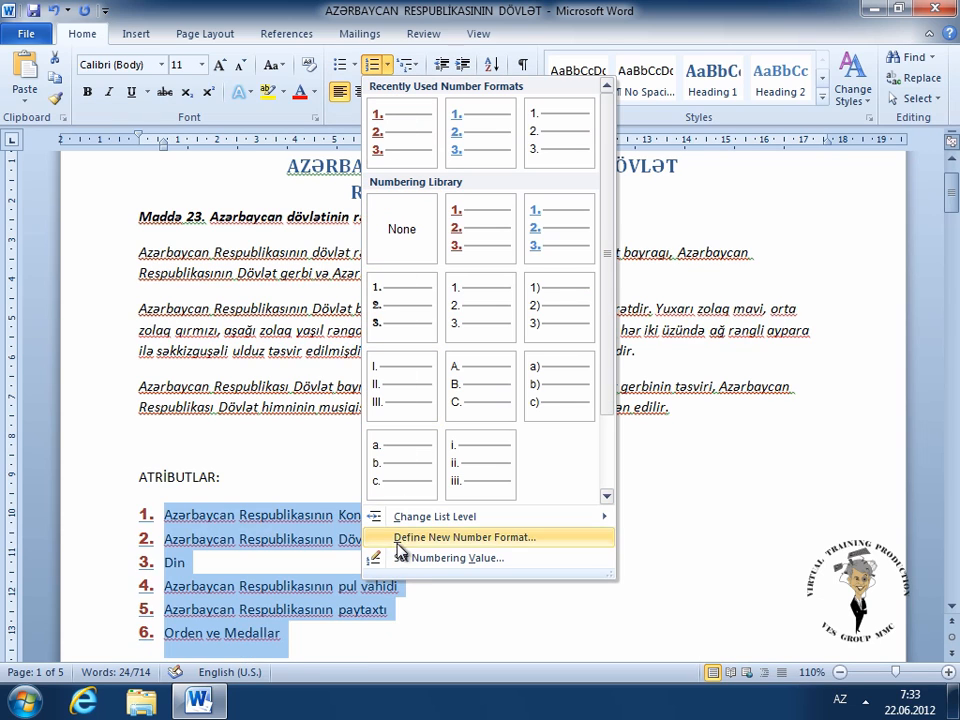
click(513, 568)
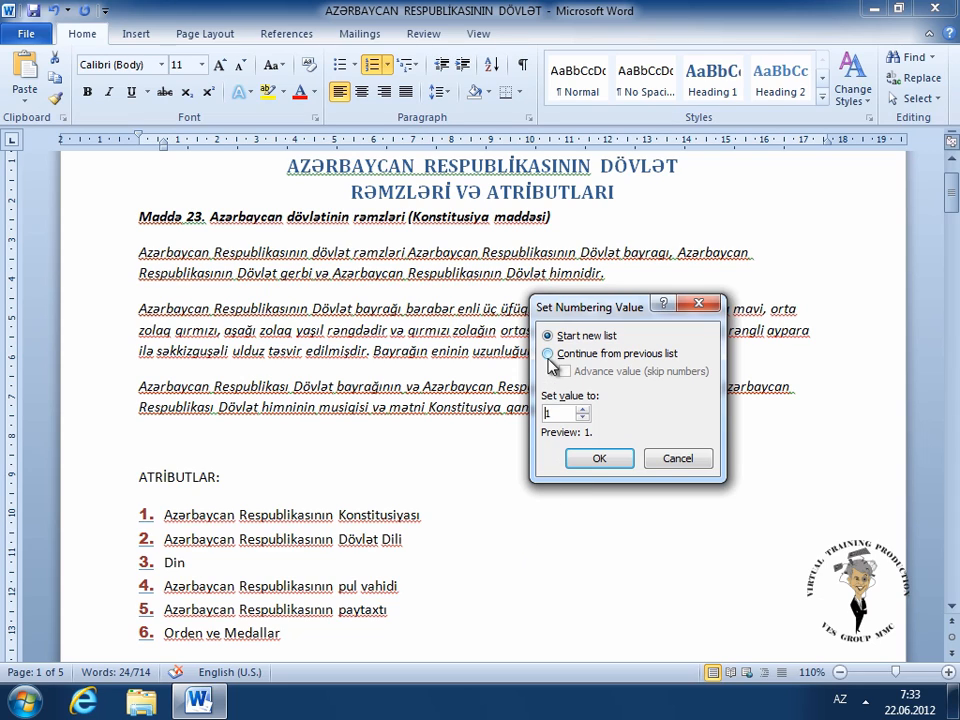
click(614, 341)
click(555, 355)
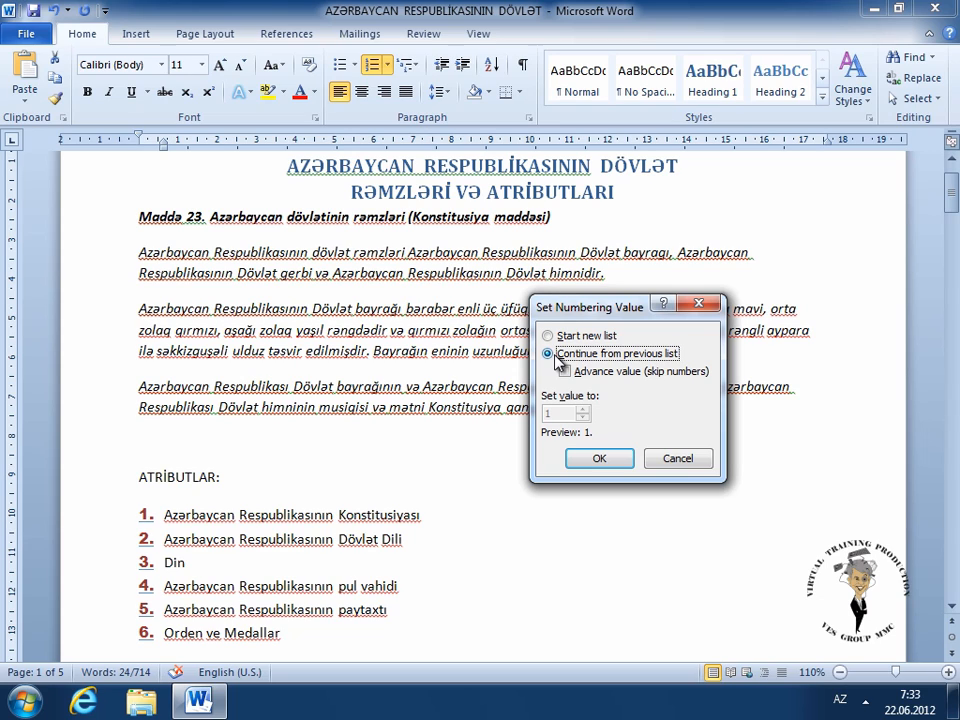
click(566, 371)
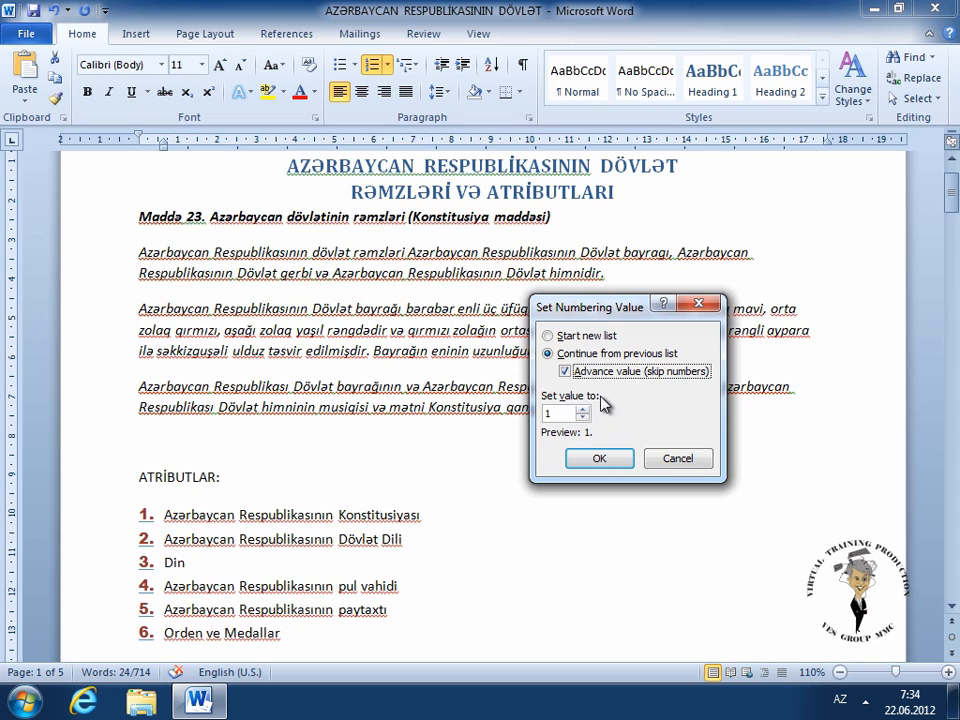
click(583, 410)
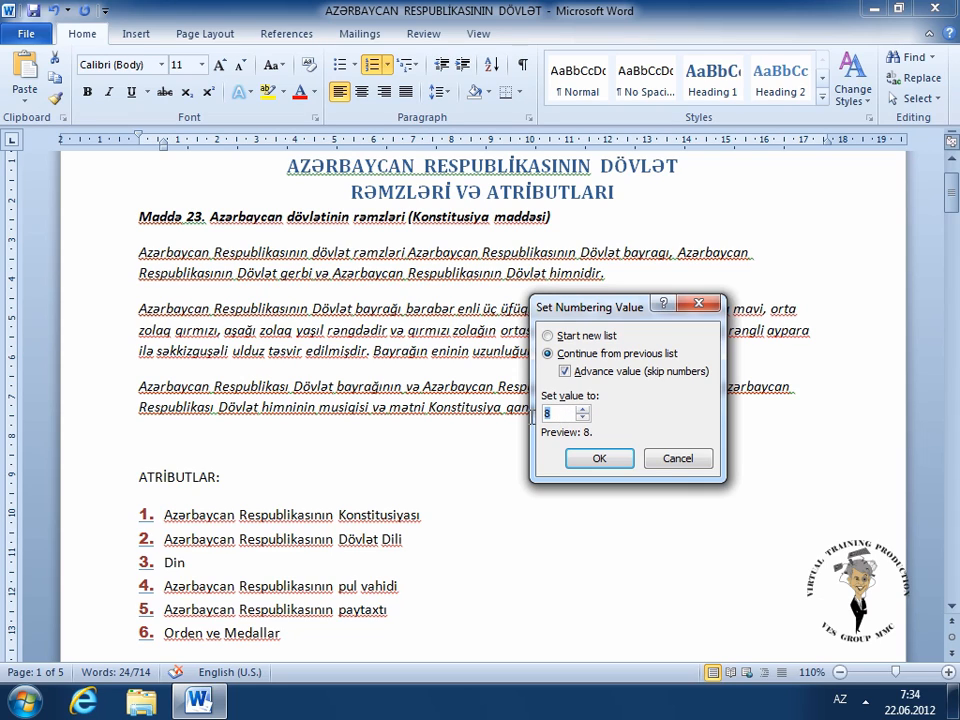
double_click(547, 413)
click(563, 417)
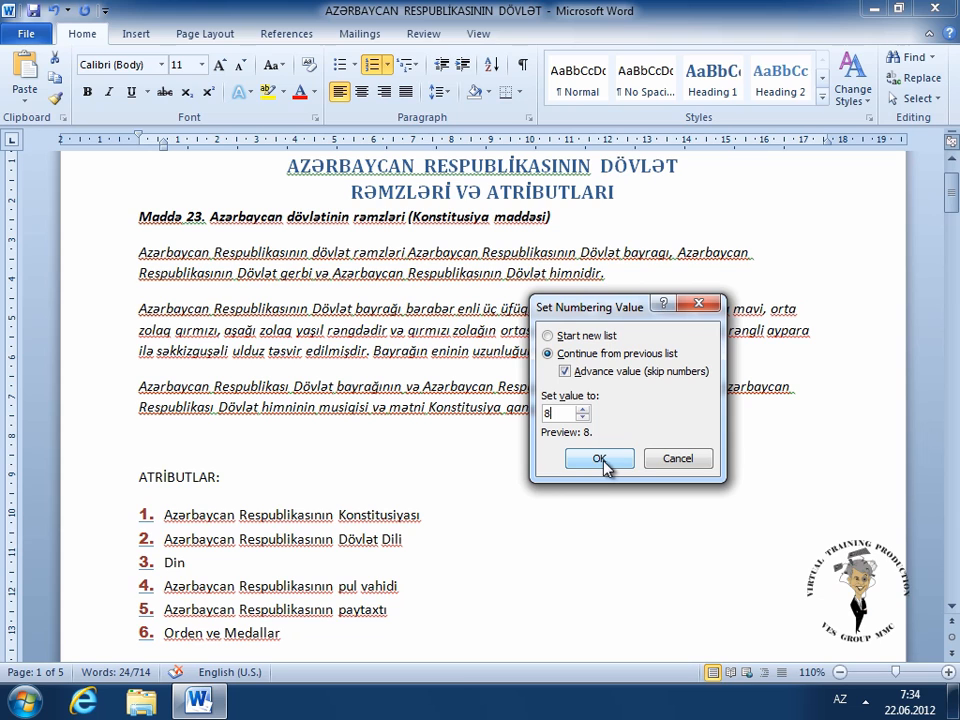
click(681, 467)
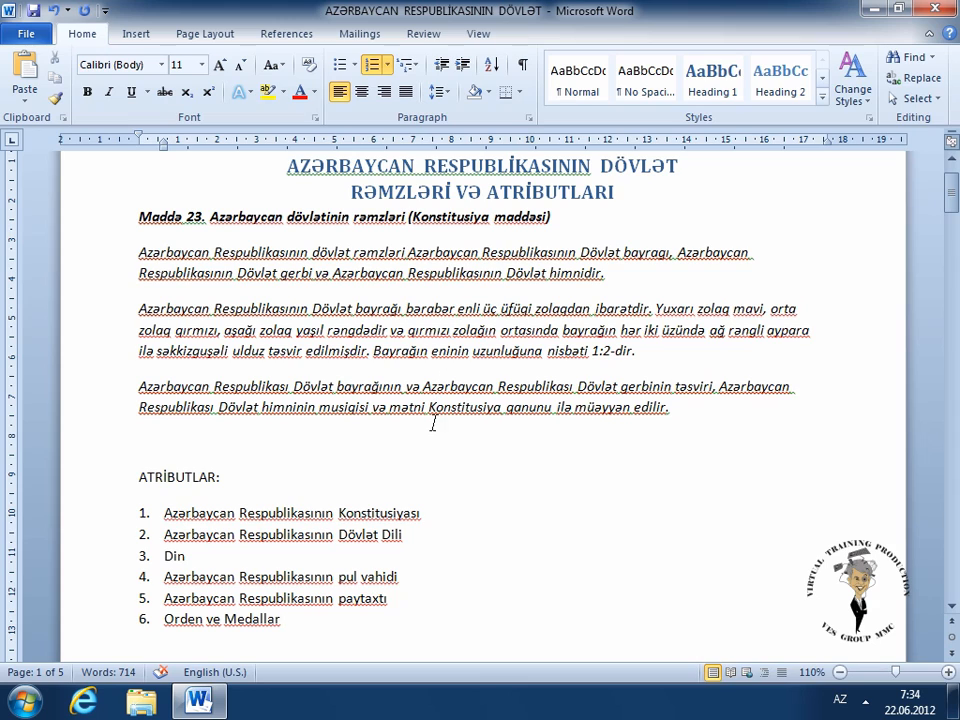
Step: Apply the 1), a), i) multilevel list style to all the items under ATRİBUTLAR
drag(316, 628, 153, 521)
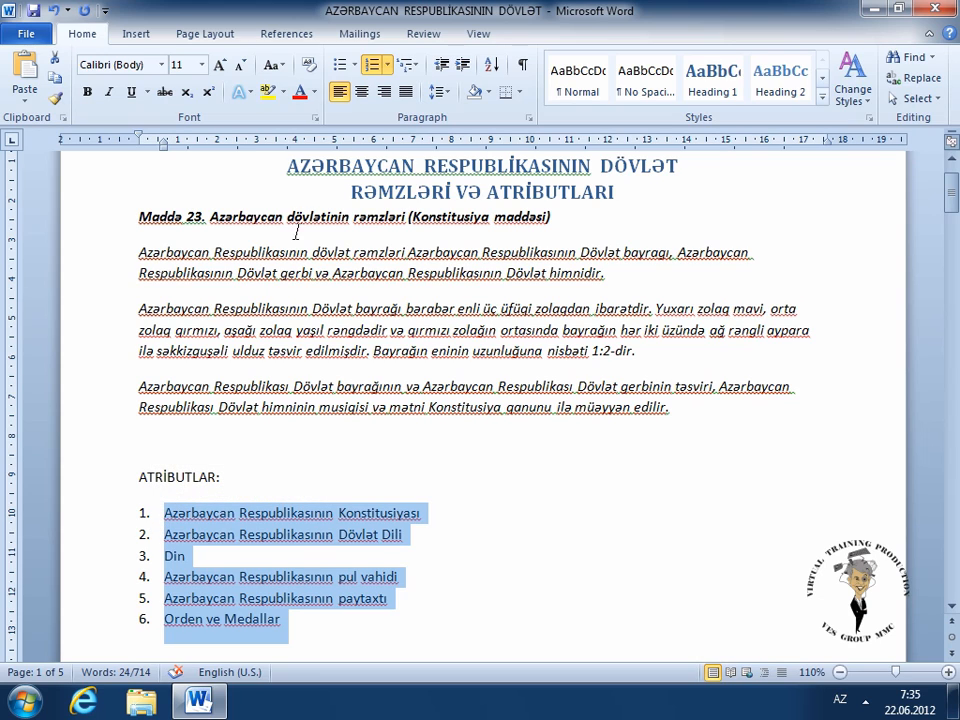
click(417, 66)
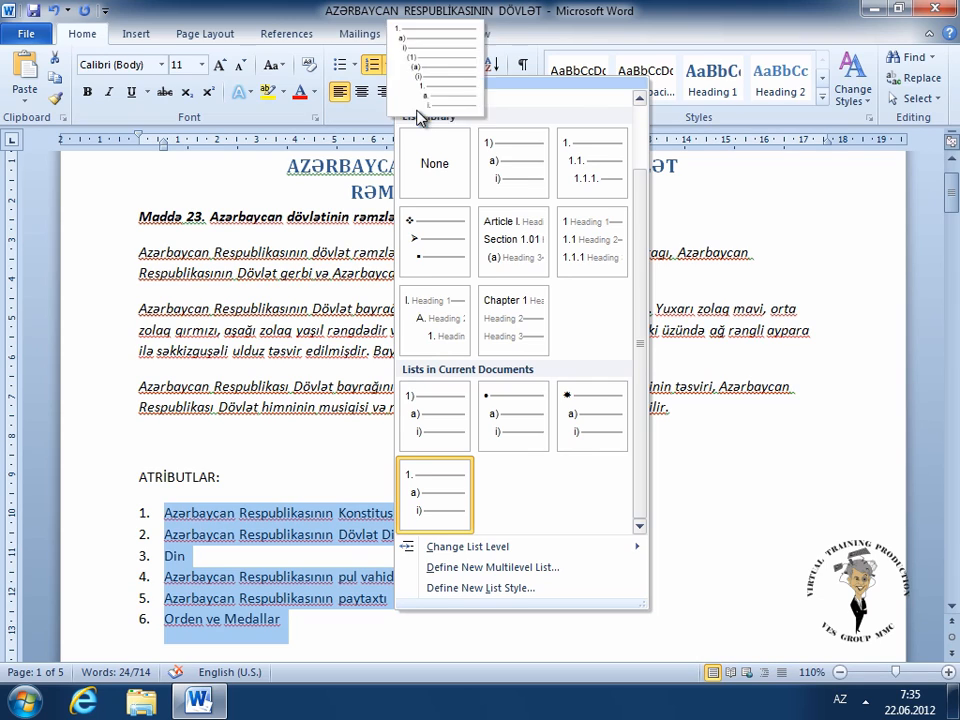
click(512, 155)
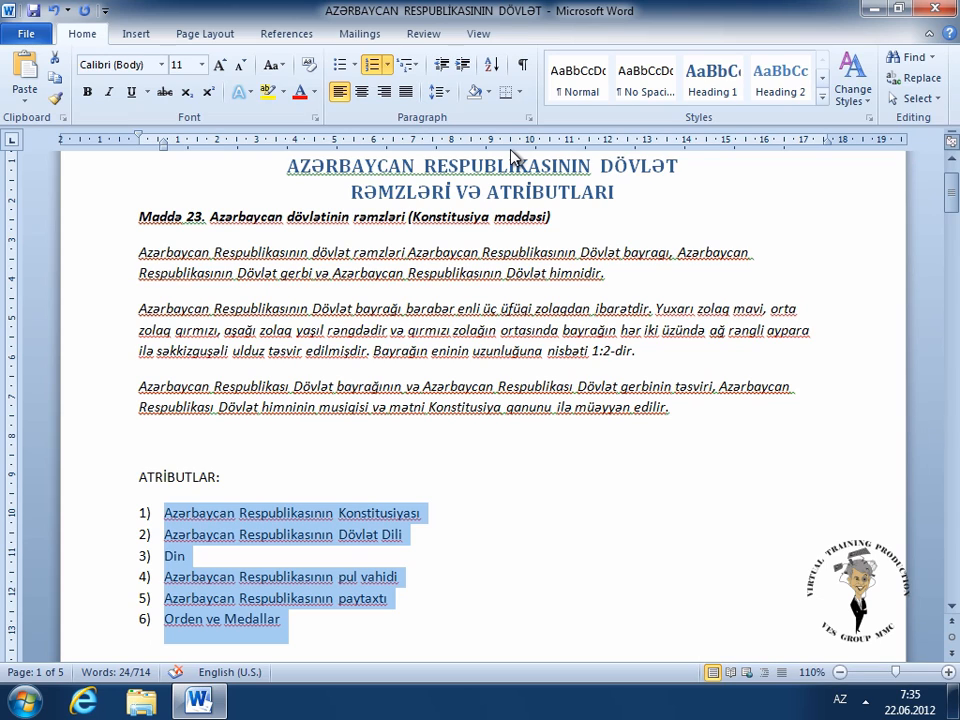
Step: Insert an empty second-level item a) beneath the first list item, Azərbaycan Respublikasının Konstitusiyası
click(445, 516)
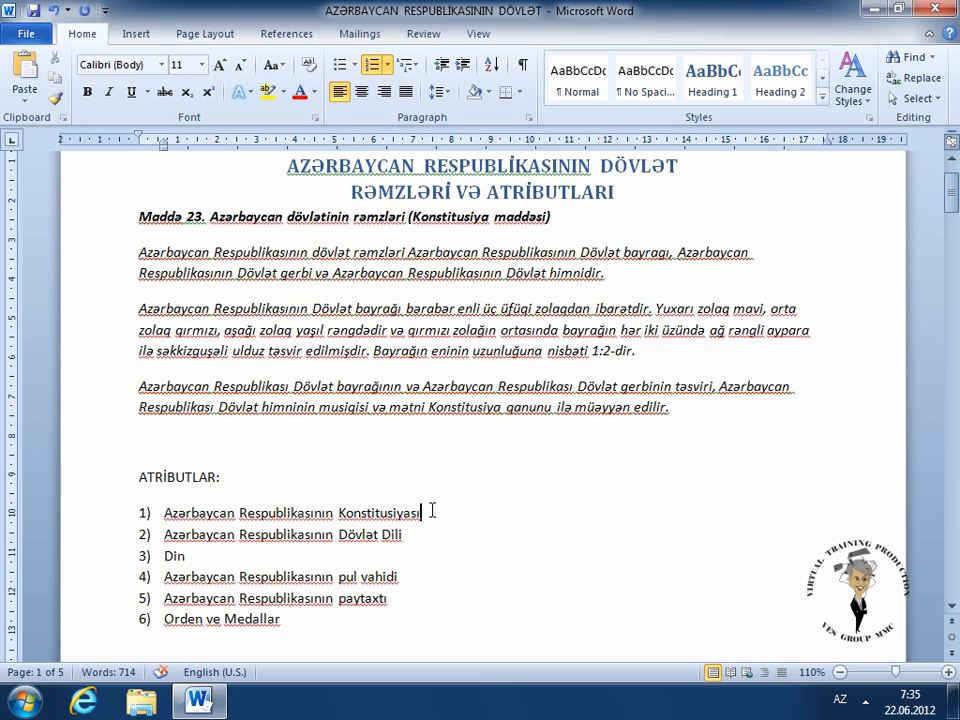
key(Return)
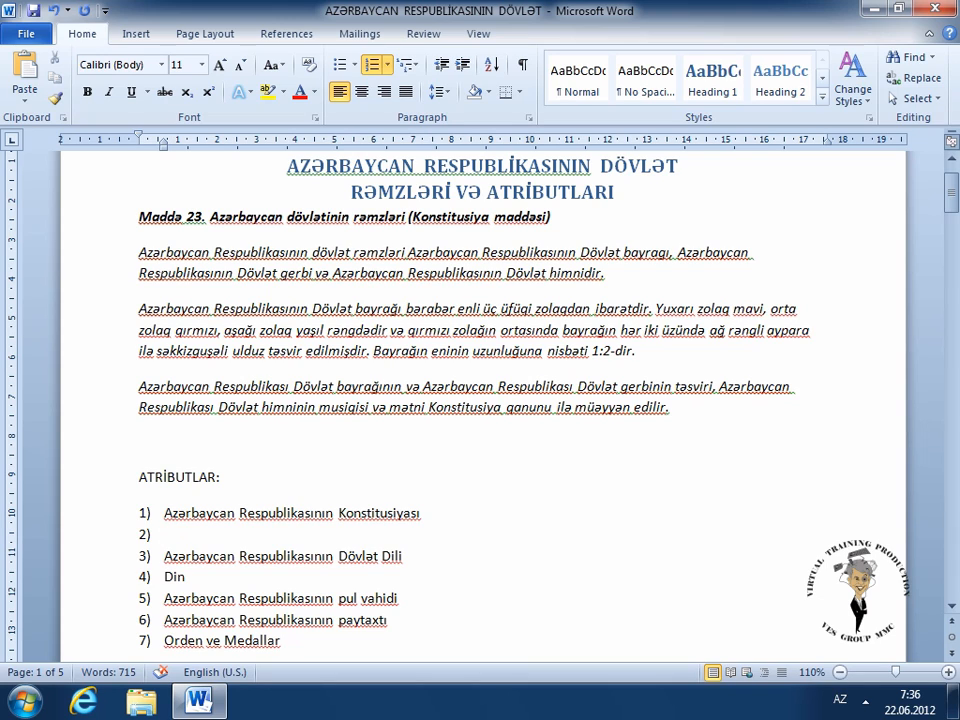
key(Tab)
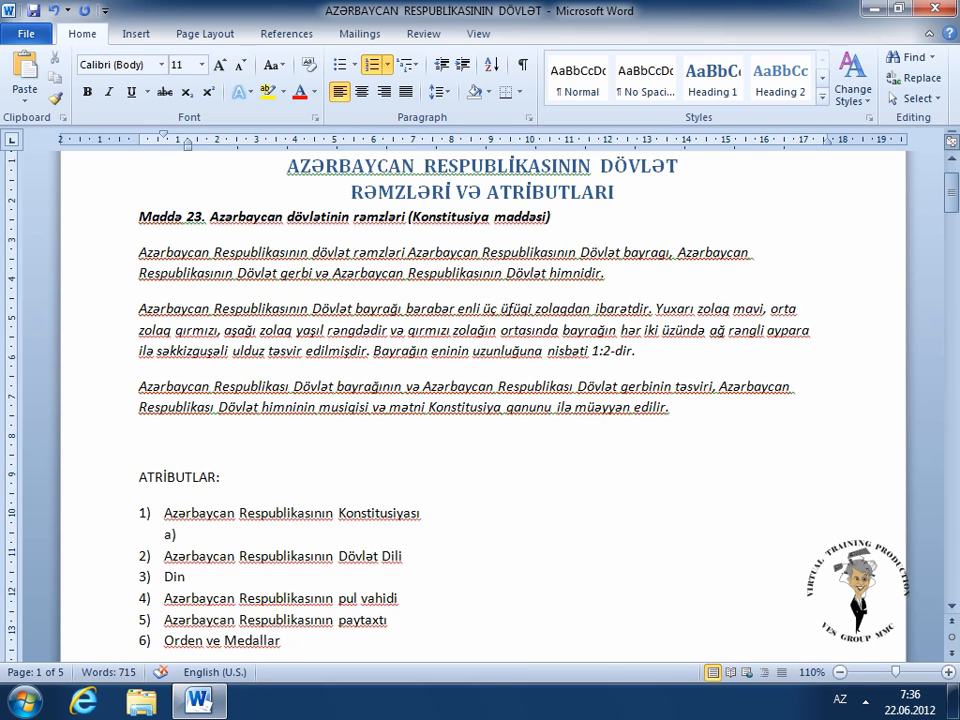